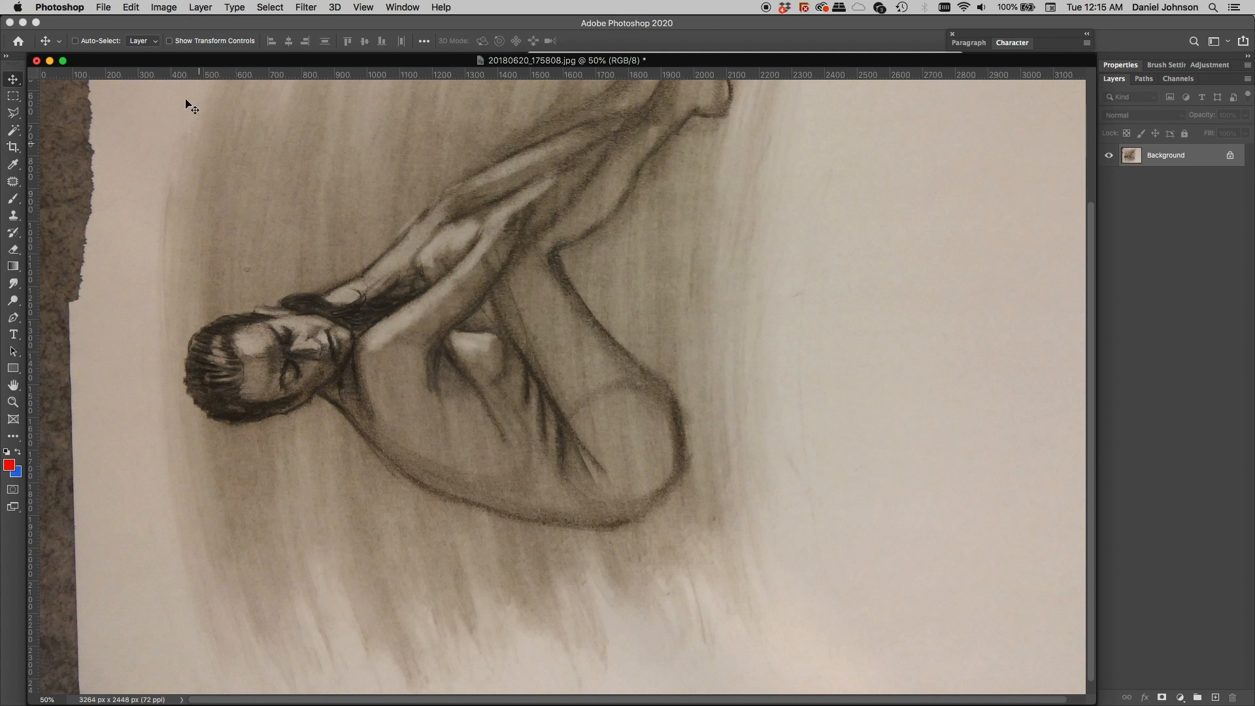
Step: Rotate the whole image 90° clockwise so the seated figure is upright
left_click(164, 8)
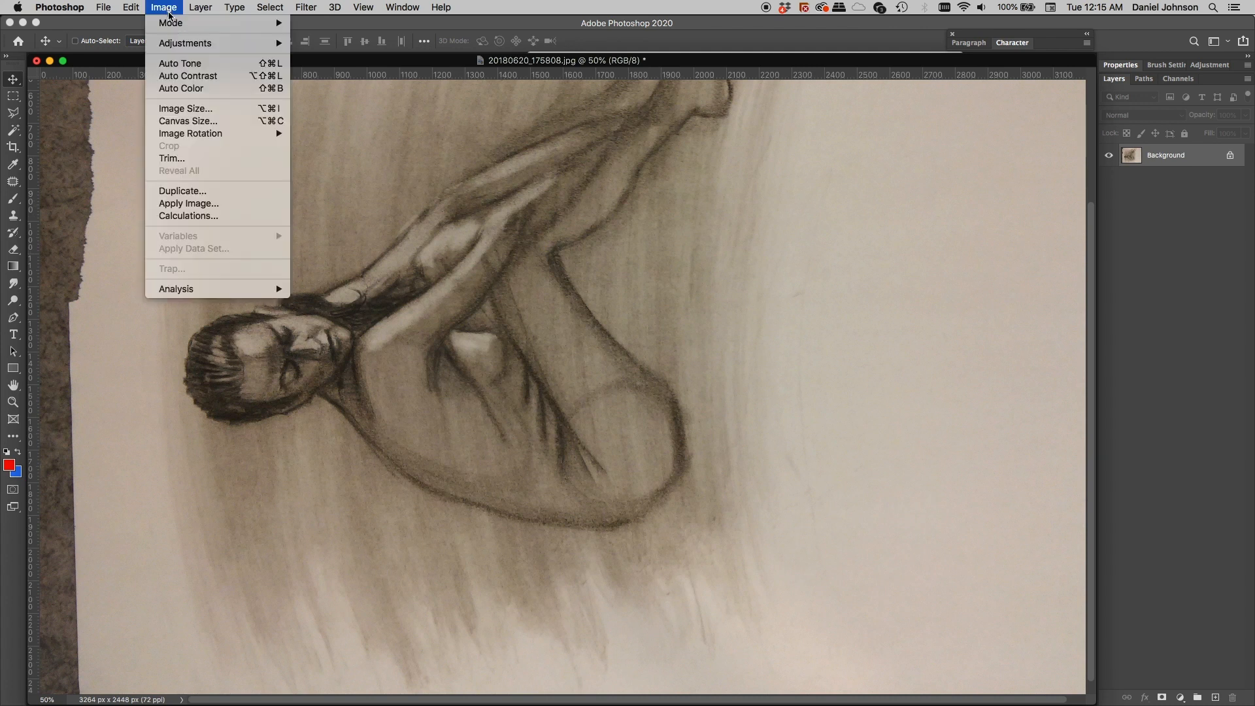
mouse_move(211, 134)
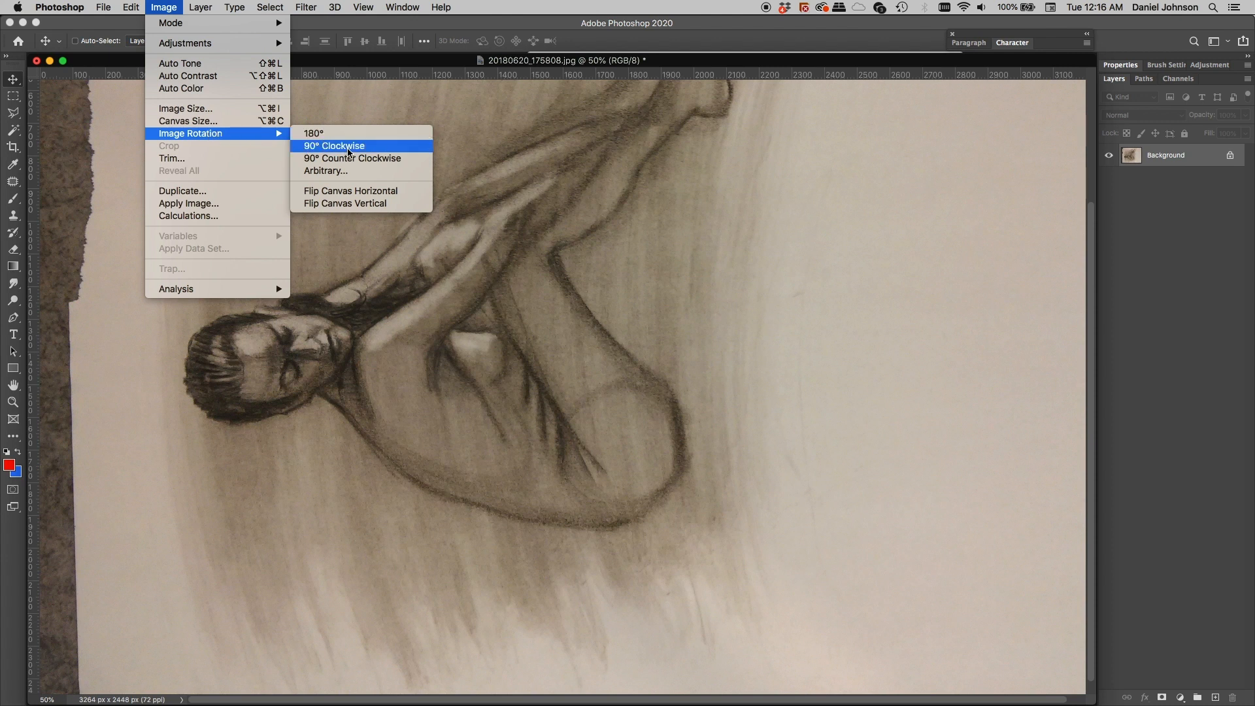
left_click(347, 148)
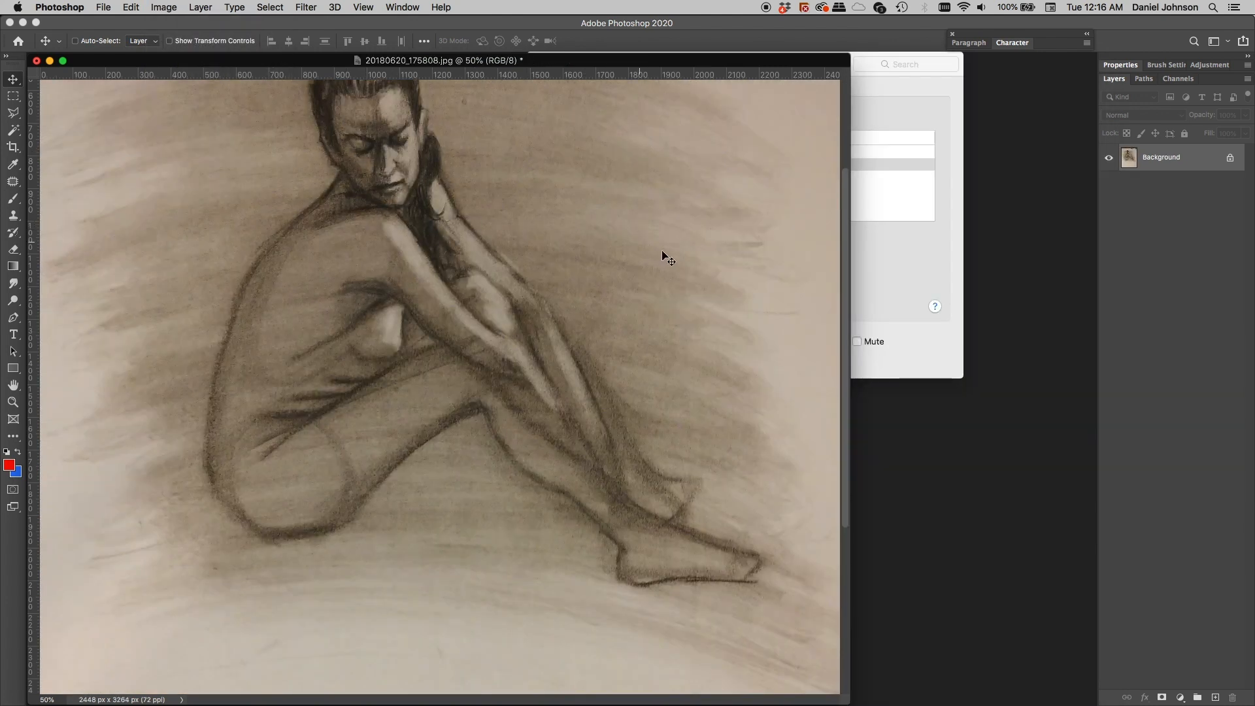
left_click(936, 516)
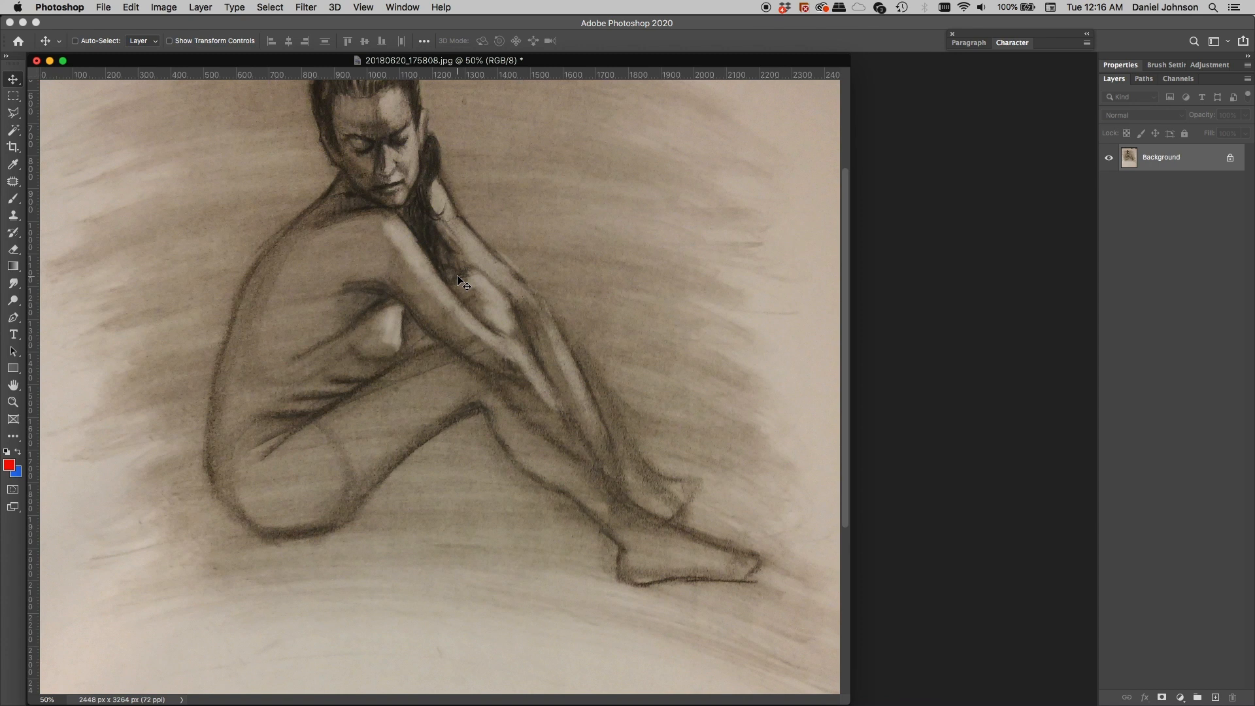
Step: Show the entire drawing at 25% zoom and move its document window toward the middle of the workspace
scroll(457, 281, "up", 5)
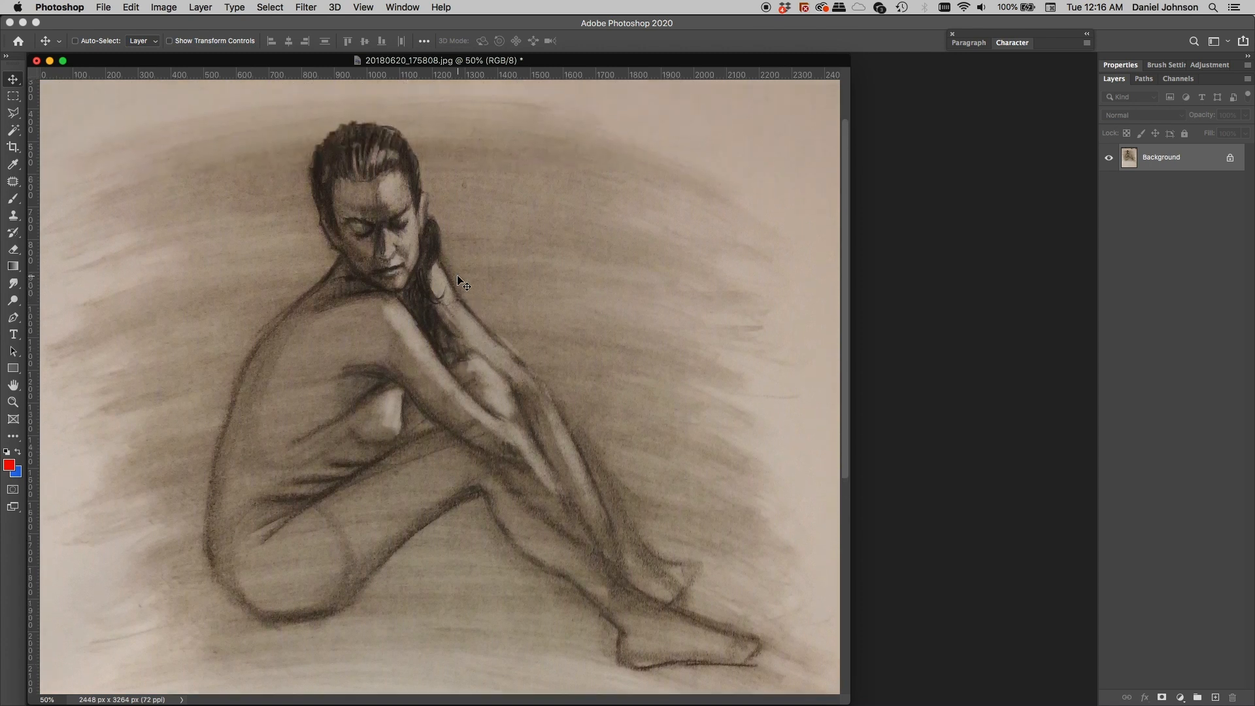
scroll(457, 281, "up", 4)
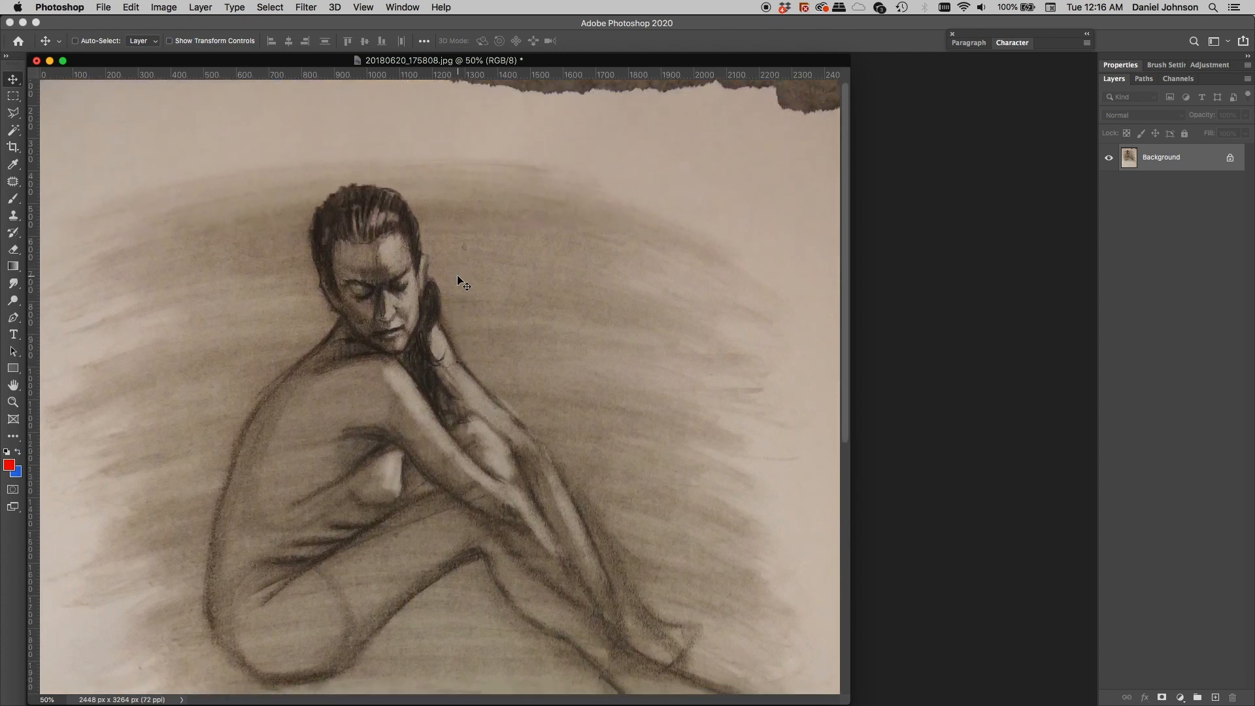
key("super+minus")
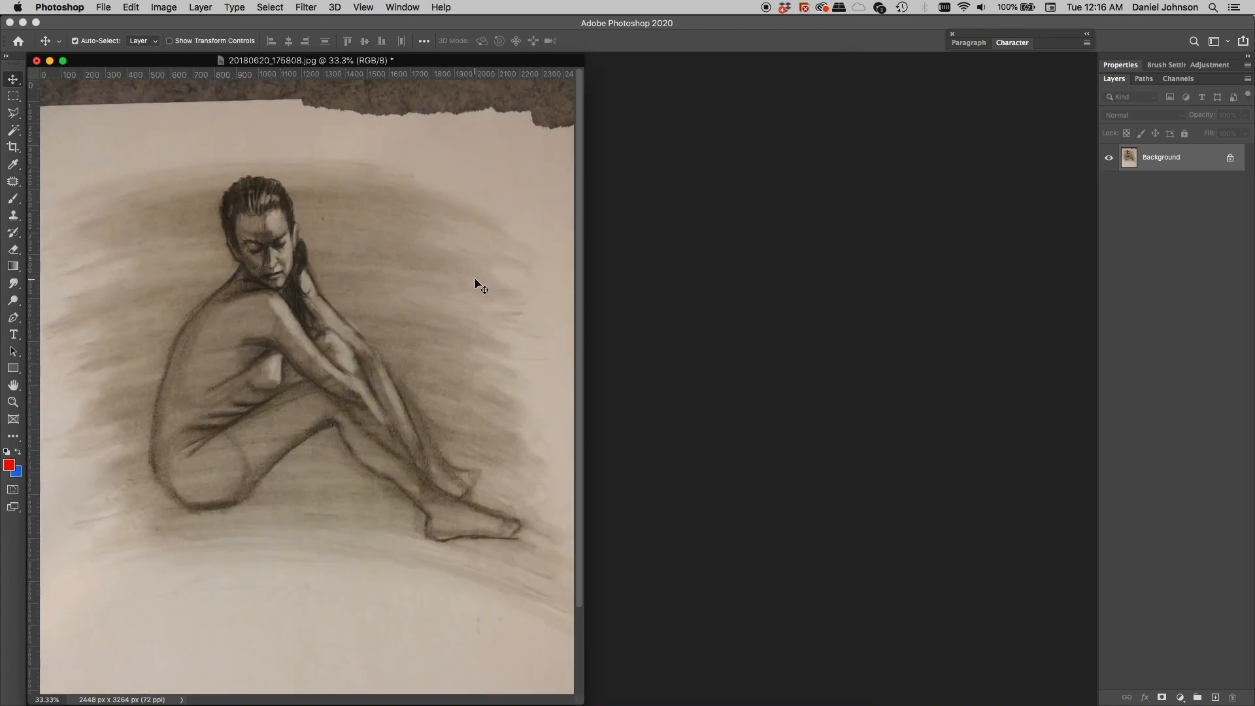
key("super+minus")
left_click_drag(357, 62, 618, 66)
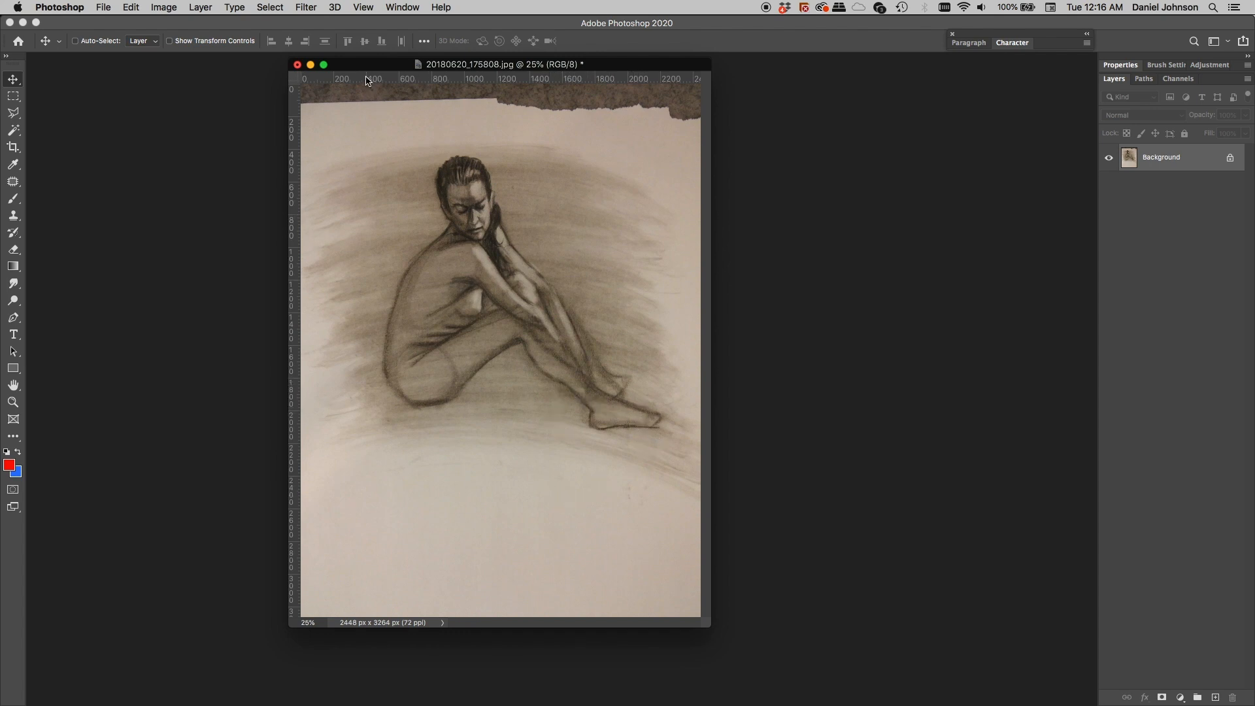
left_click_drag(381, 69, 379, 65)
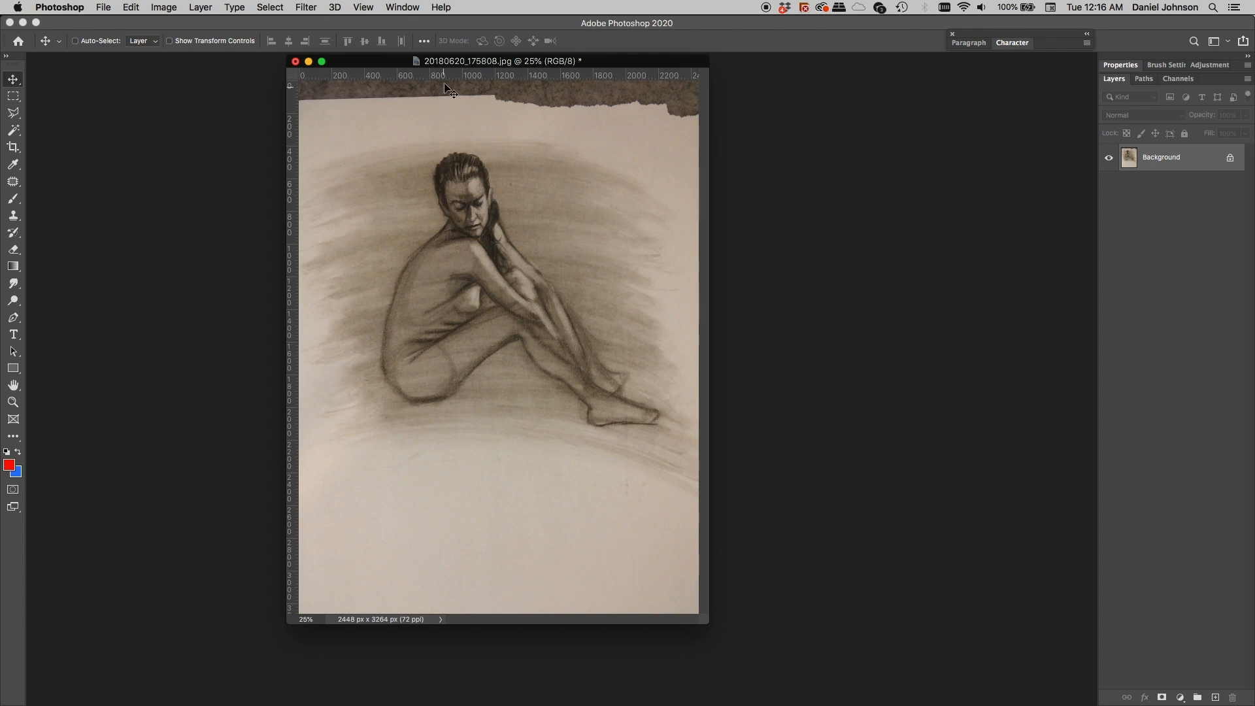
Step: Place a horizontal guide along the paper's upper edge and a vertical guide beside the figure's back
left_click(364, 8)
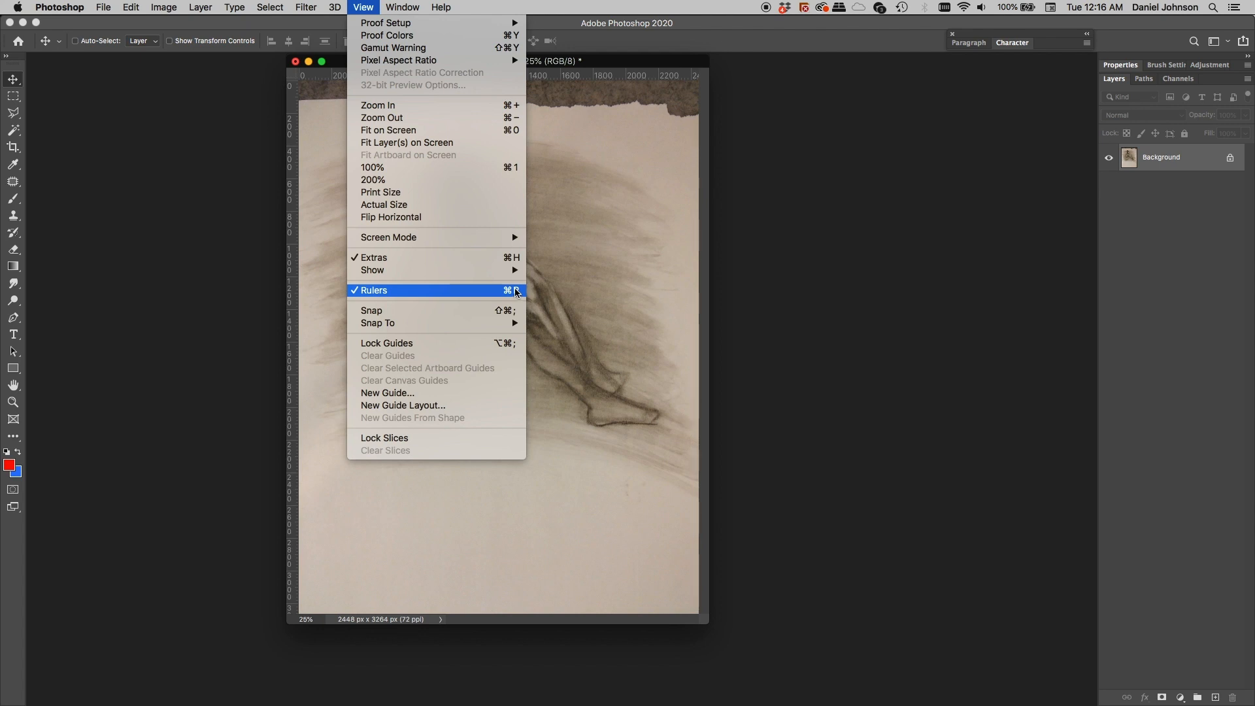
left_click(608, 58)
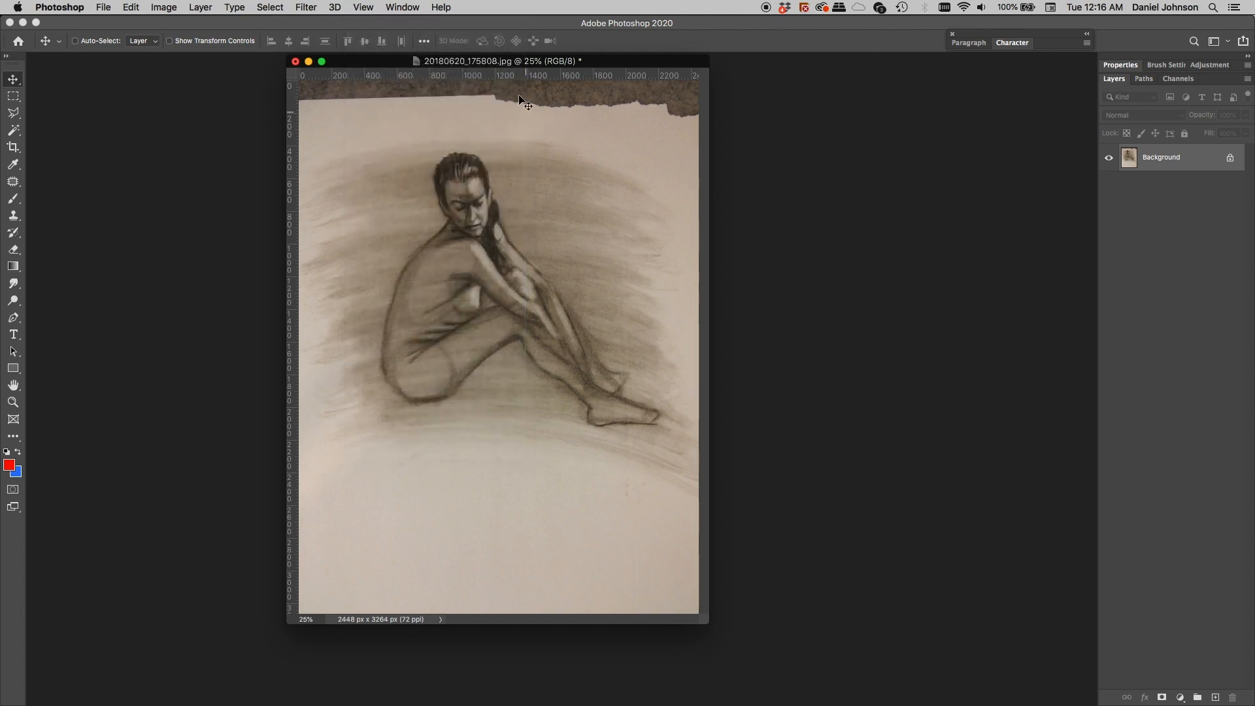
left_click_drag(531, 75, 531, 102)
left_click_drag(292, 181, 353, 170)
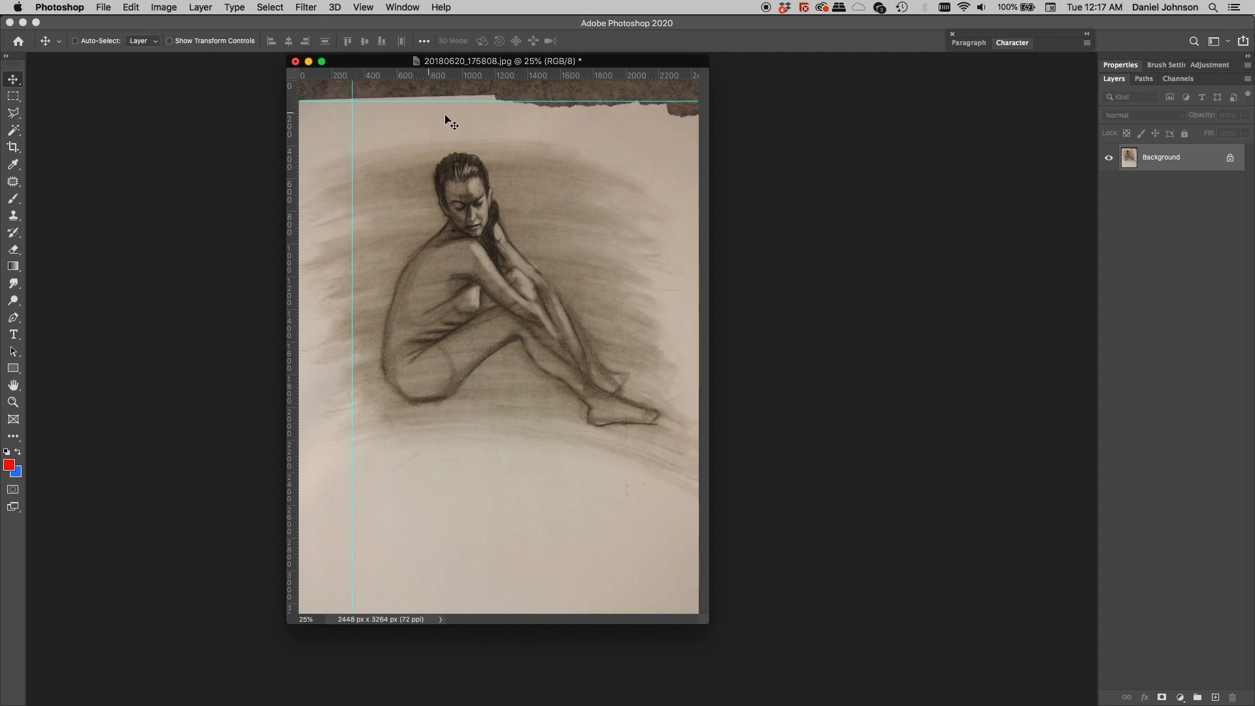
Step: Remove both guides, and check the paper's upper edge against a temporary horizontal guide
left_click_drag(453, 103, 456, 88)
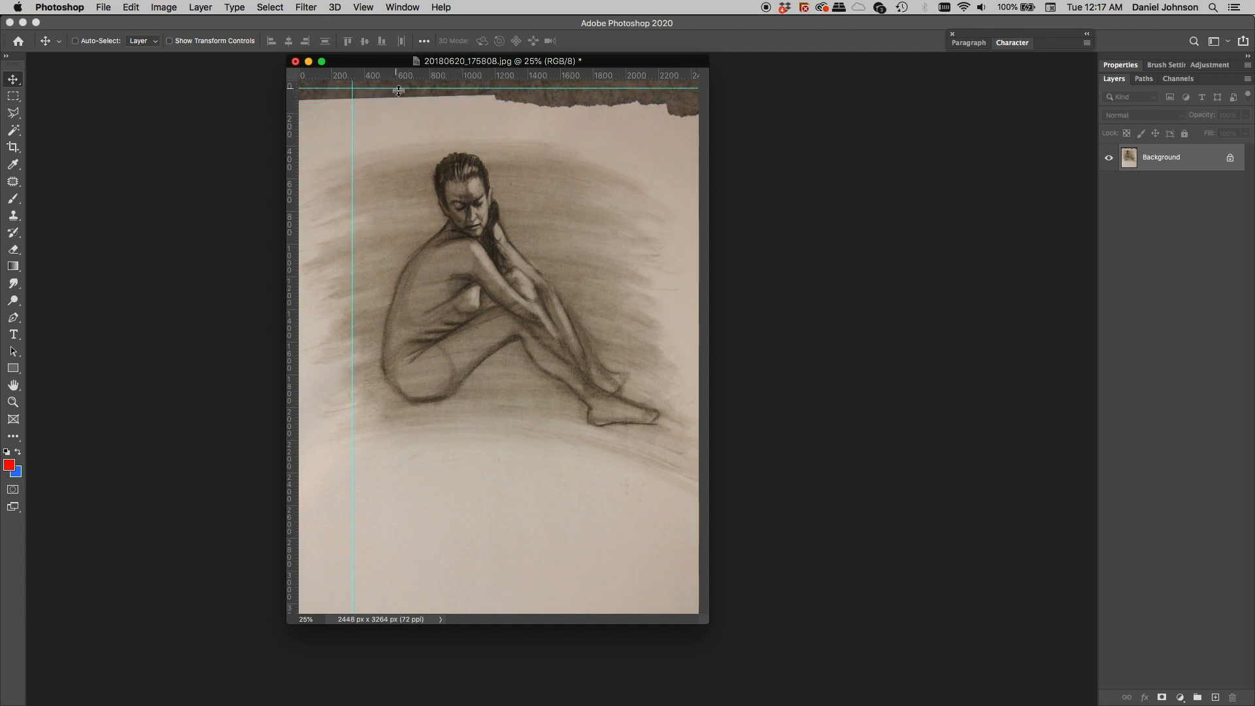
left_click_drag(422, 89, 423, 77)
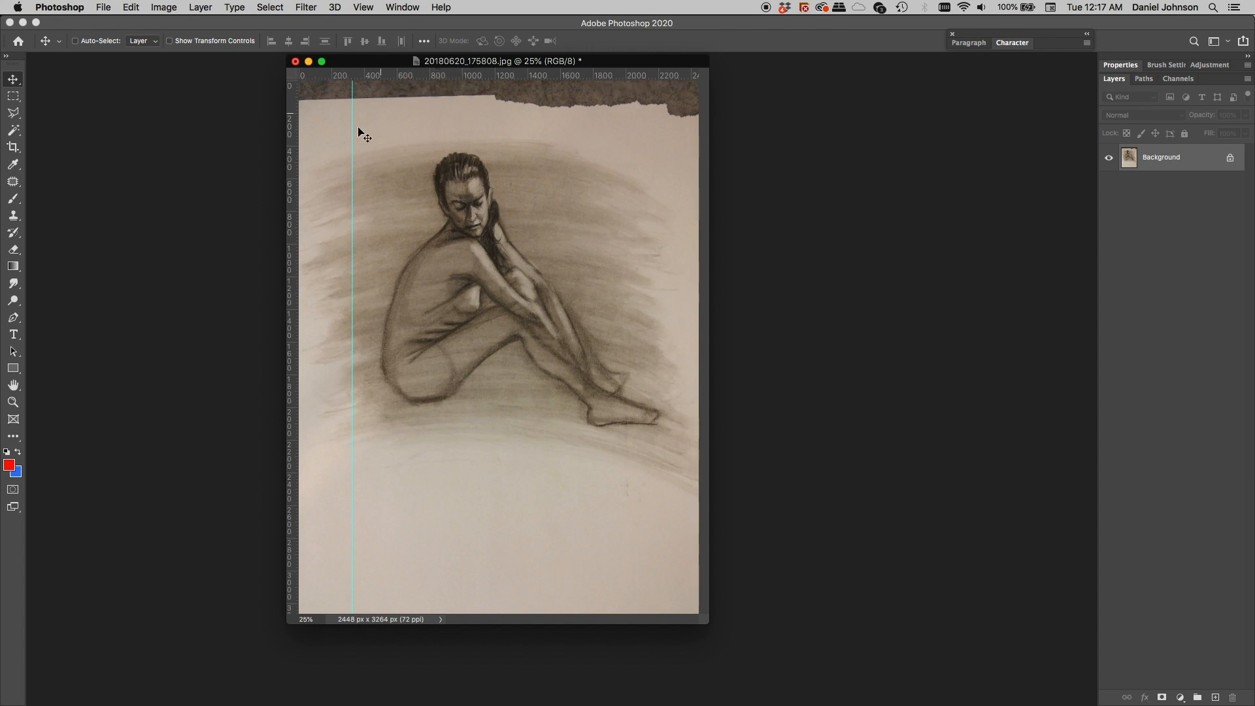
left_click_drag(353, 127, 292, 130)
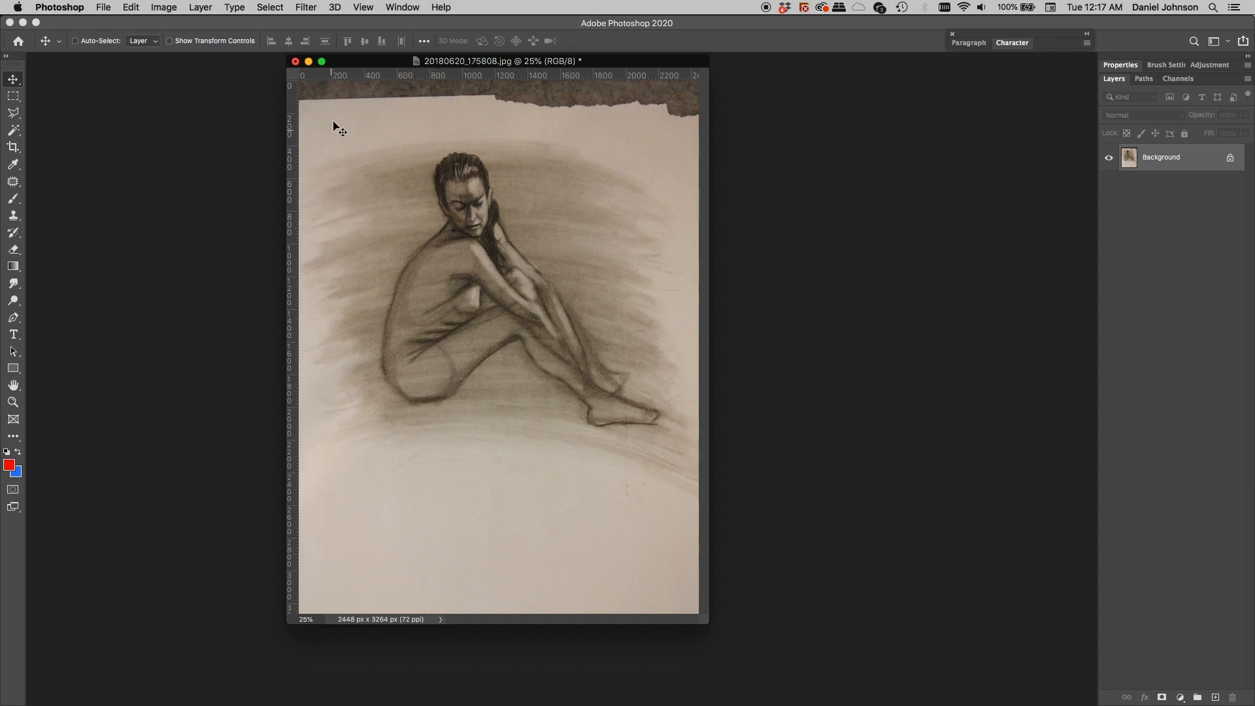
left_click_drag(366, 76, 365, 103)
left_click_drag(443, 106, 442, 79)
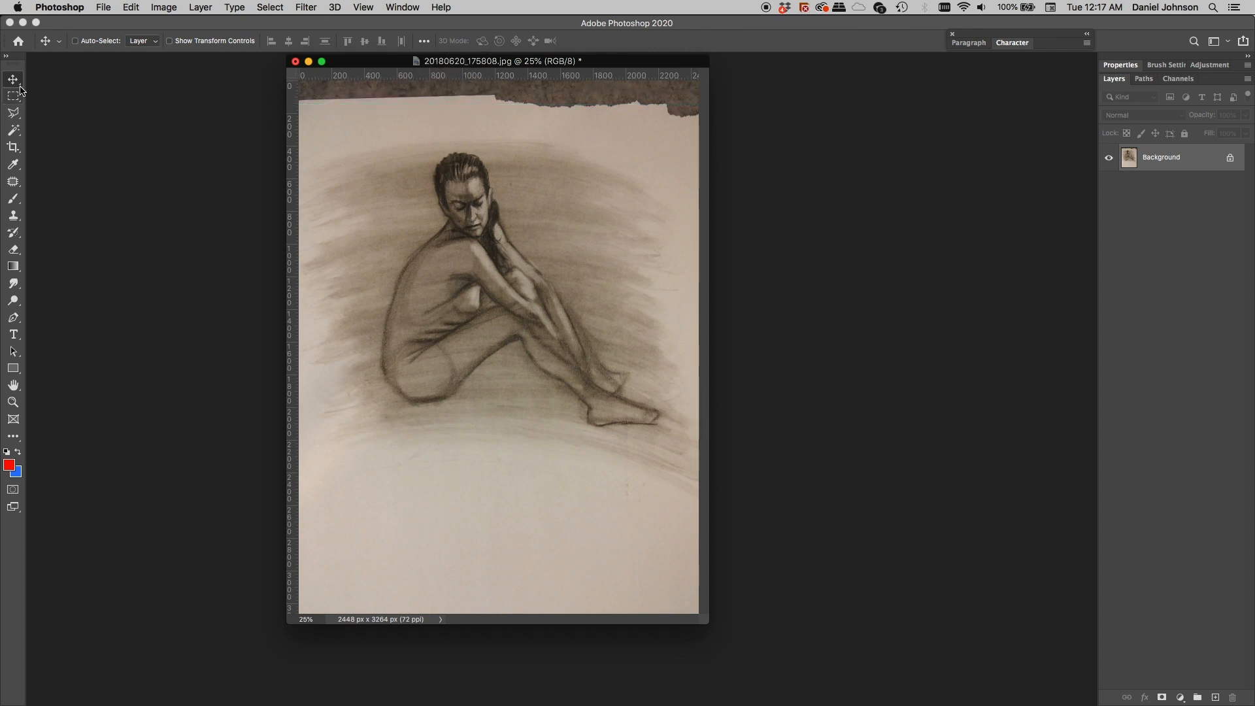
Step: Measure along the straight part of the paper's upper edge with the Ruler tool and straighten the layer to it
left_click(12, 166)
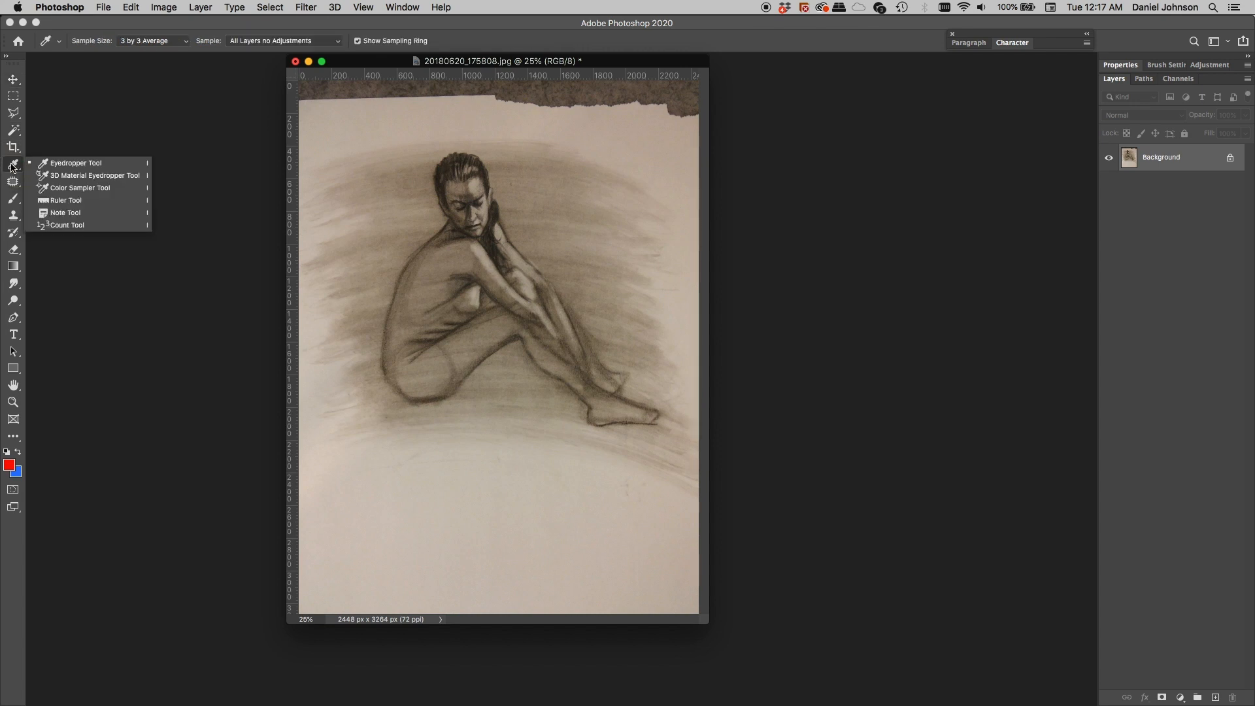
left_click(80, 202)
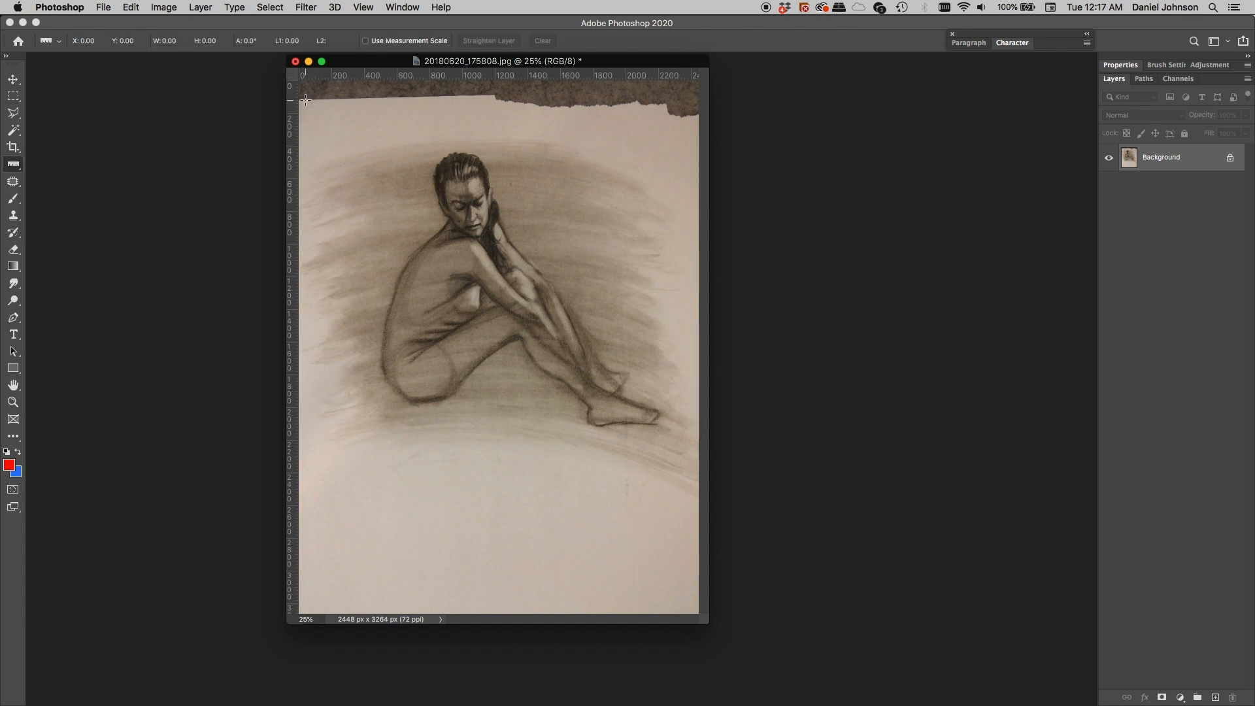
left_click_drag(305, 100, 500, 95)
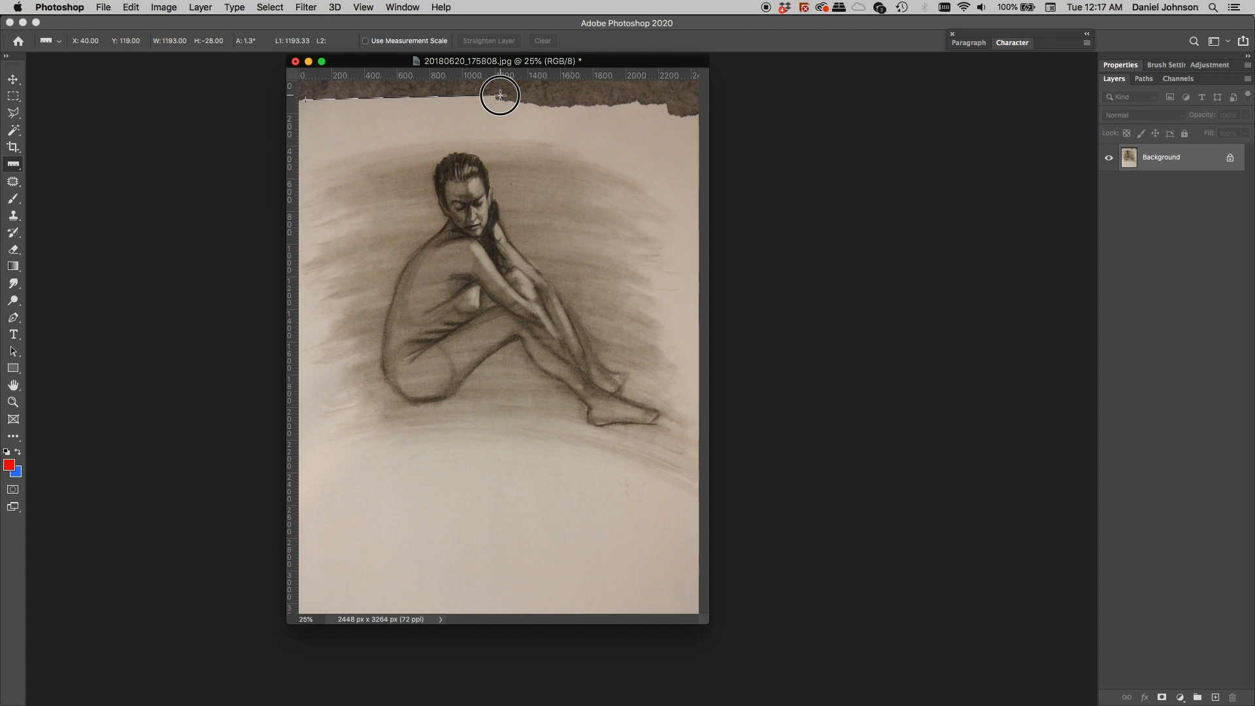
left_click_drag(500, 96, 500, 95)
left_click(500, 41)
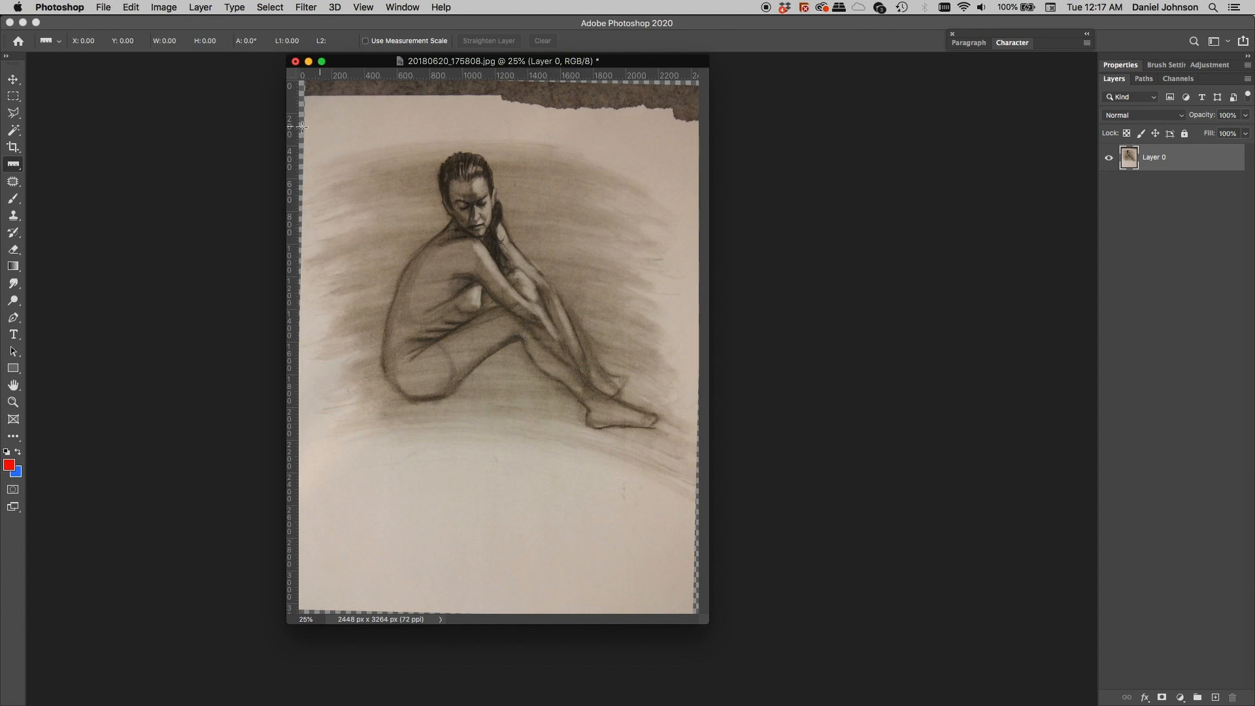
Step: Check the straightened paper edge for level against a temporary horizontal guide
left_click(13, 79)
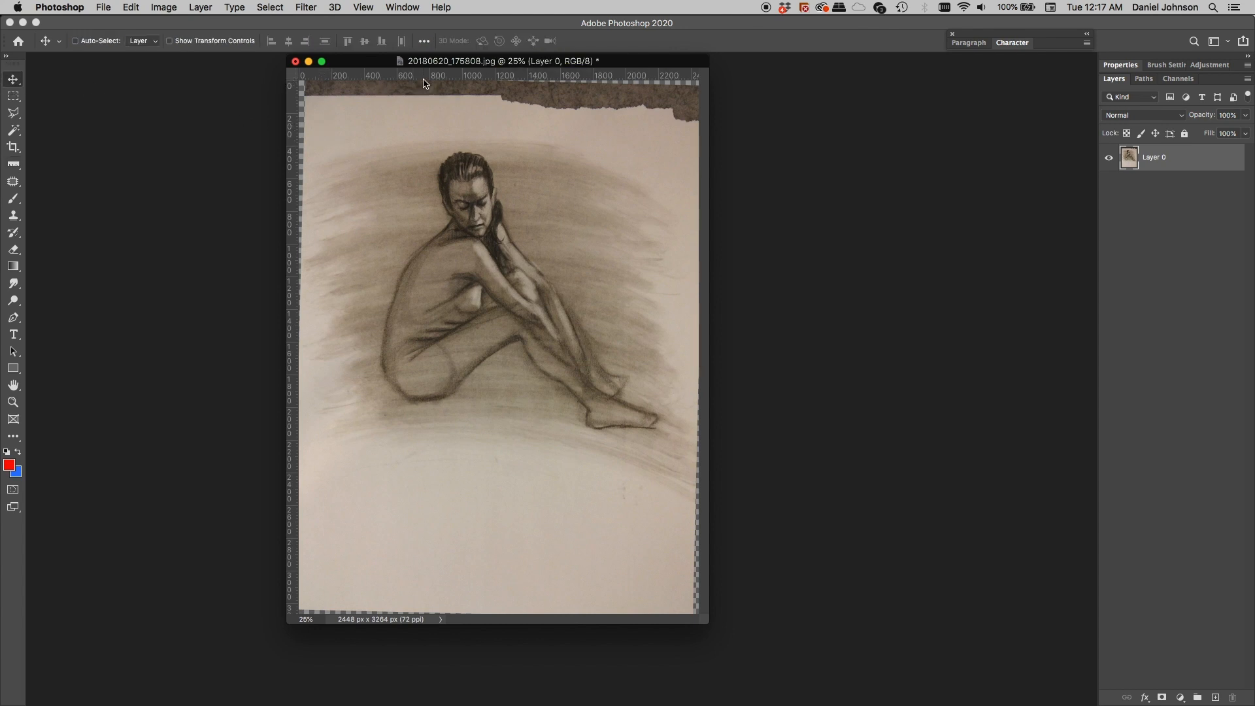
left_click_drag(428, 76, 434, 96)
left_click_drag(517, 96, 550, 60)
Step: Frame a crop closely around the full seated figure, excluding the torn paper edge, blank lower area and side margins
left_click(12, 150)
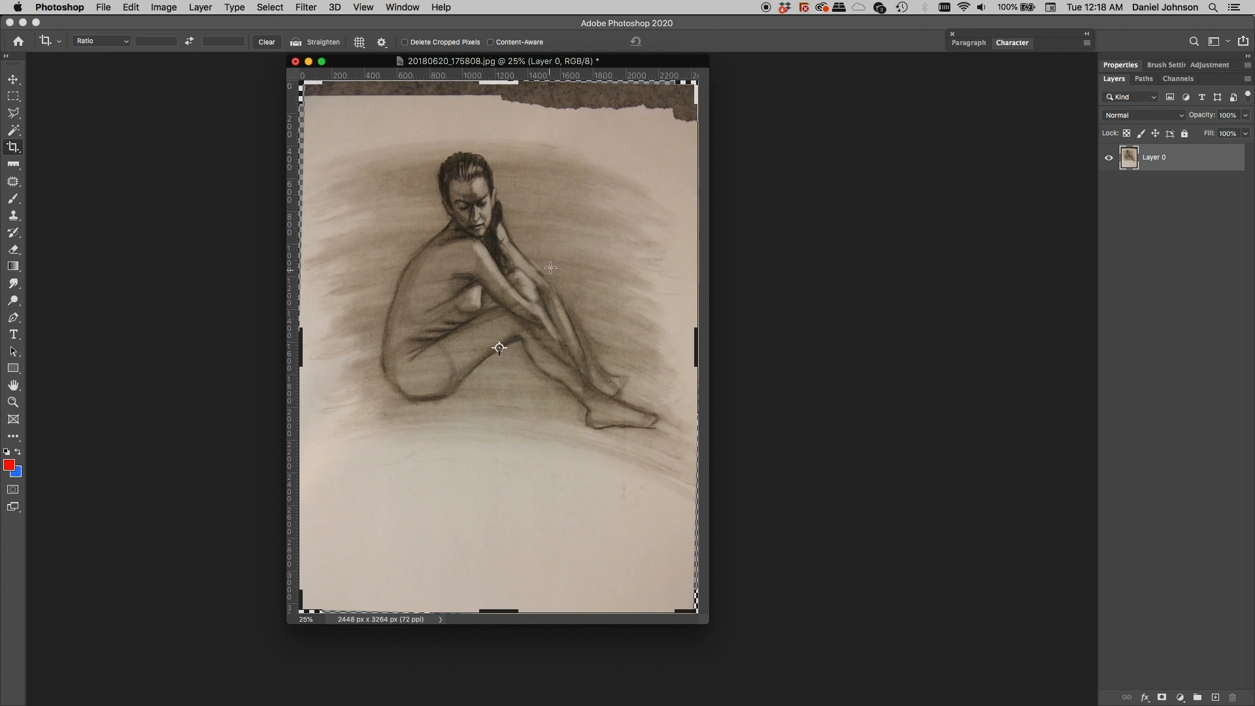
left_click_drag(497, 82, 496, 111)
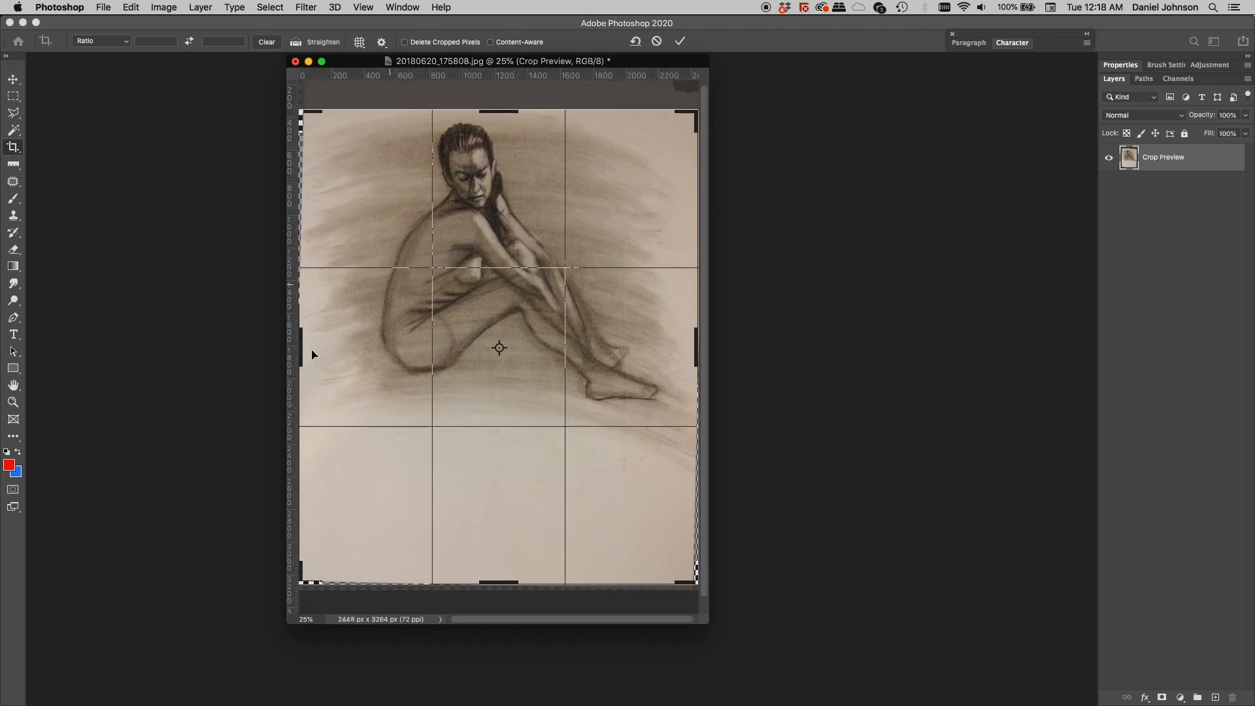
left_click_drag(302, 353, 335, 345)
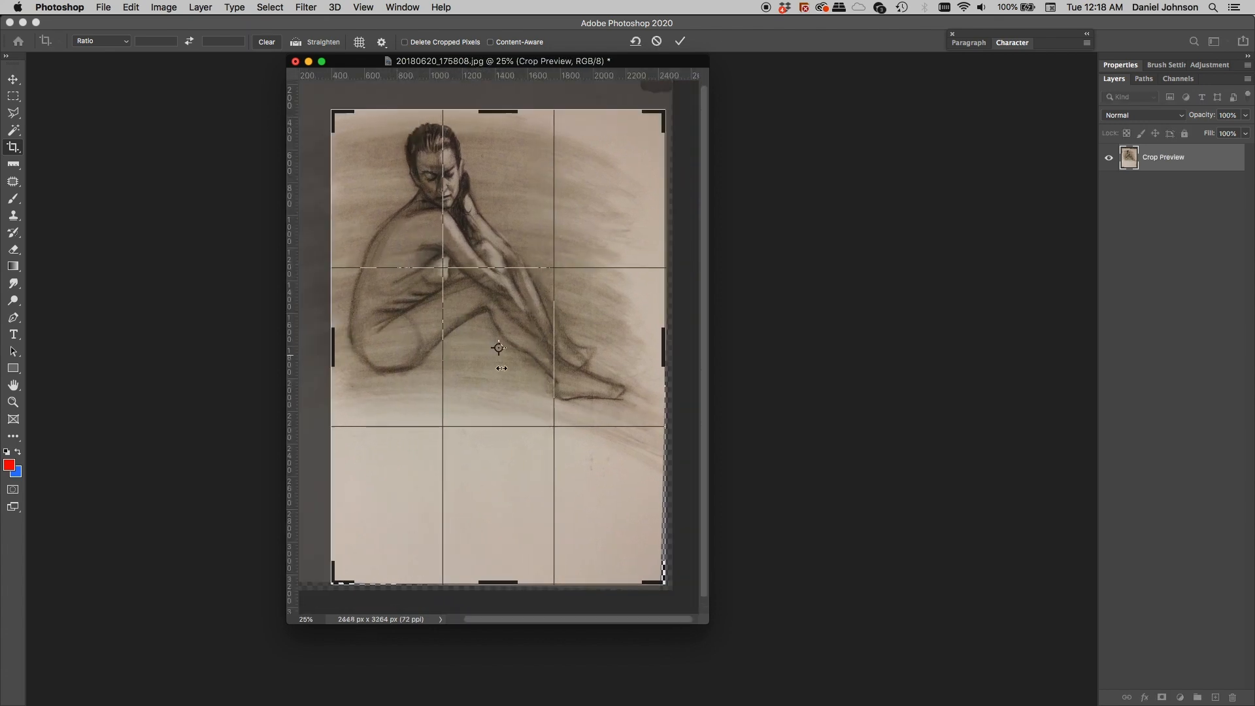
left_click_drag(667, 350, 634, 345)
key("super+r")
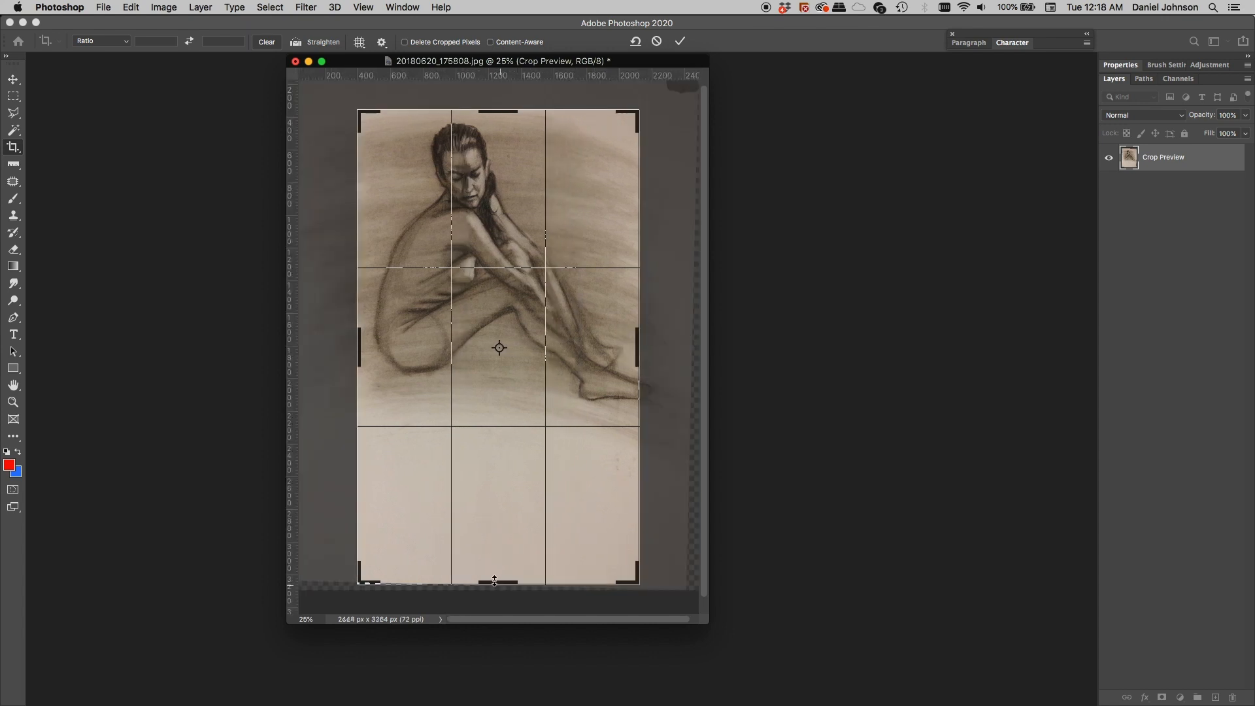
left_click_drag(495, 582, 497, 512)
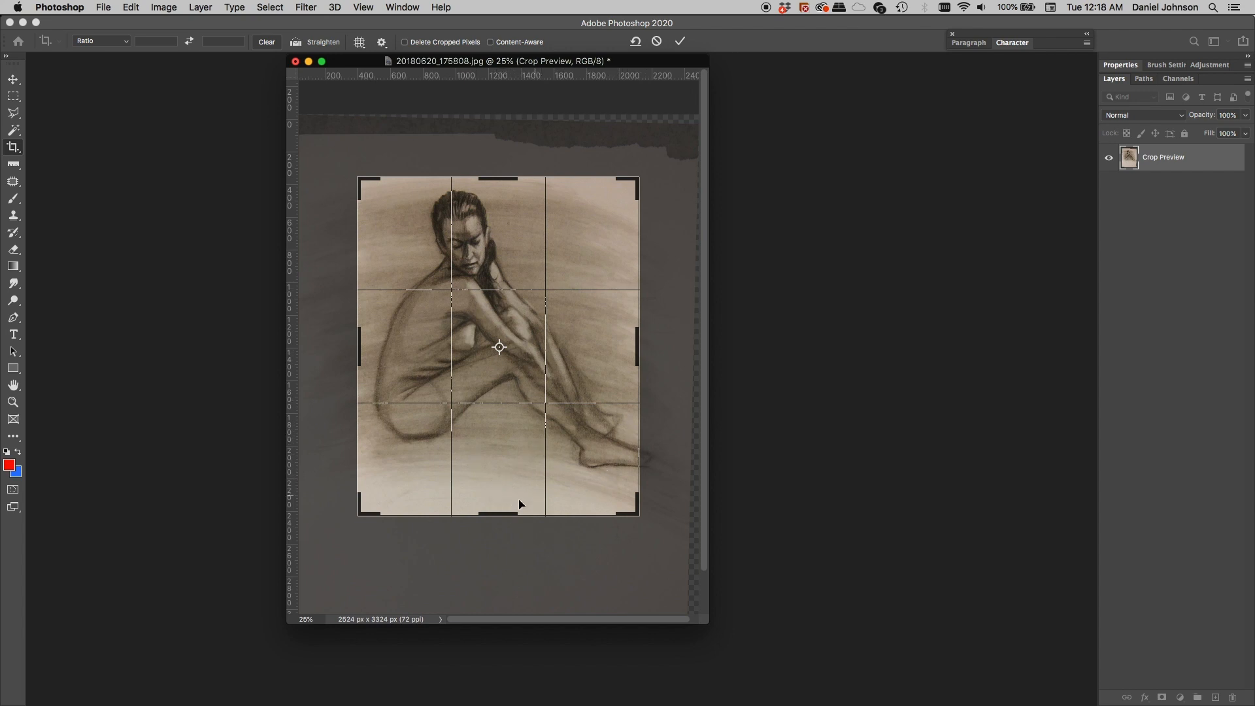
left_click_drag(499, 513, 574, 452)
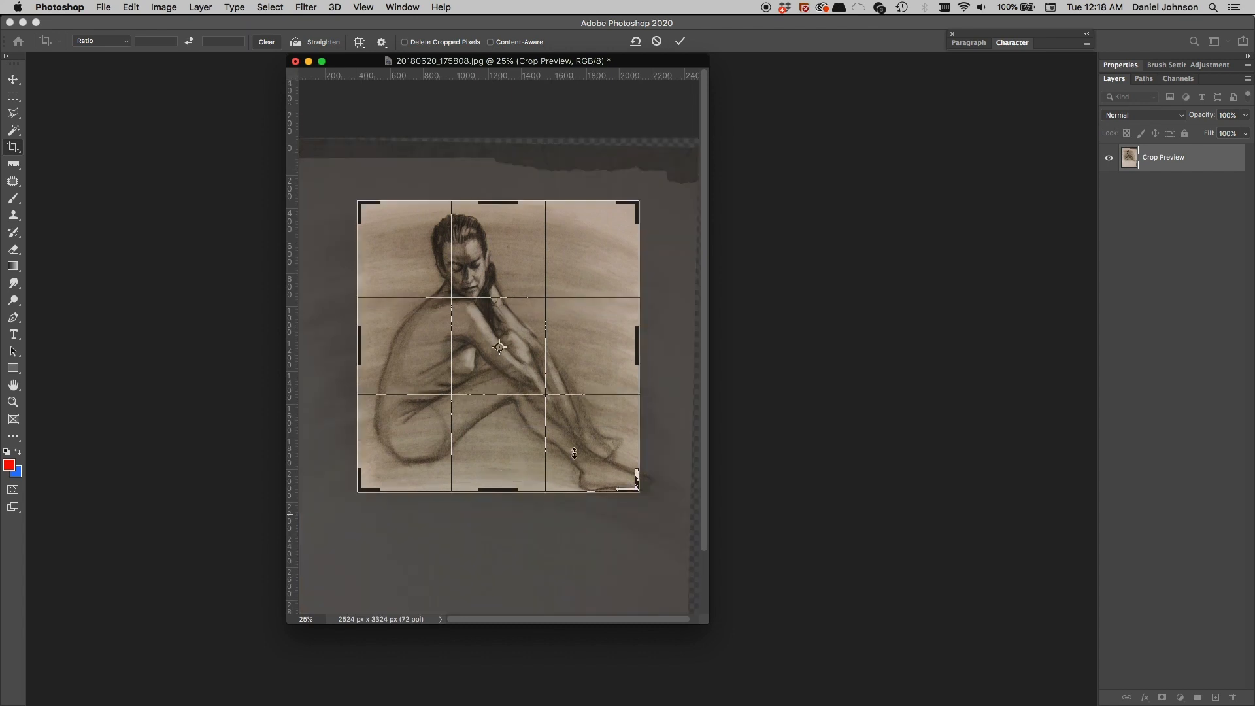
left_click_drag(637, 347, 645, 342)
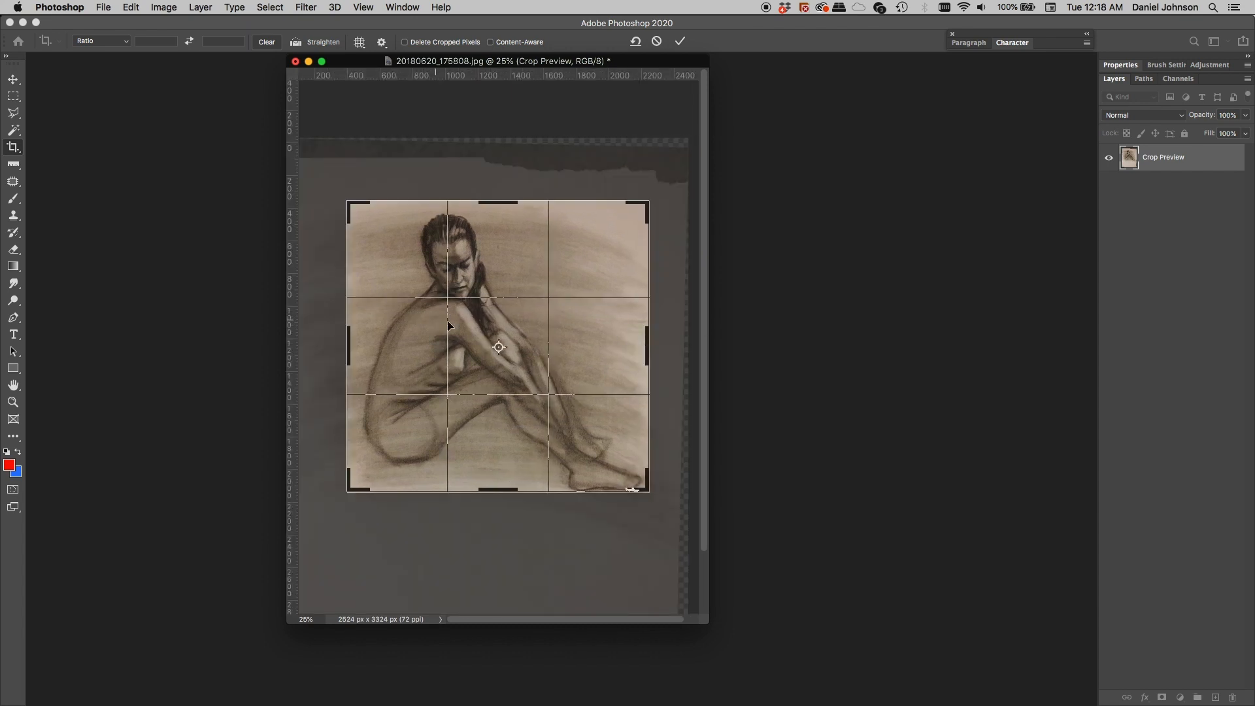
mouse_move(499, 202)
left_mouse_down()
mouse_move(498, 183)
mouse_move(497, 197)
left_mouse_up()
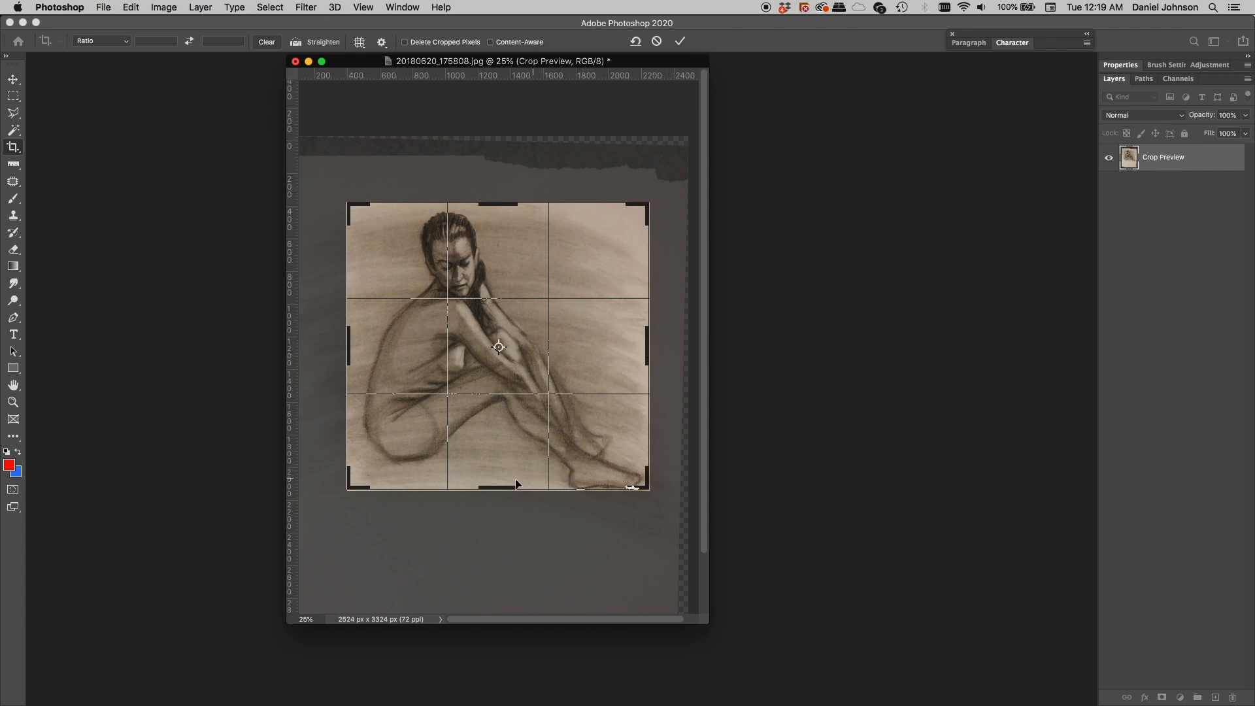
Step: Tighten the crop to the figure's head, shoulders and arms, about 980 x 1035 px, and apply it
left_click_drag(499, 487, 489, 433)
left_click_drag(649, 349, 583, 333)
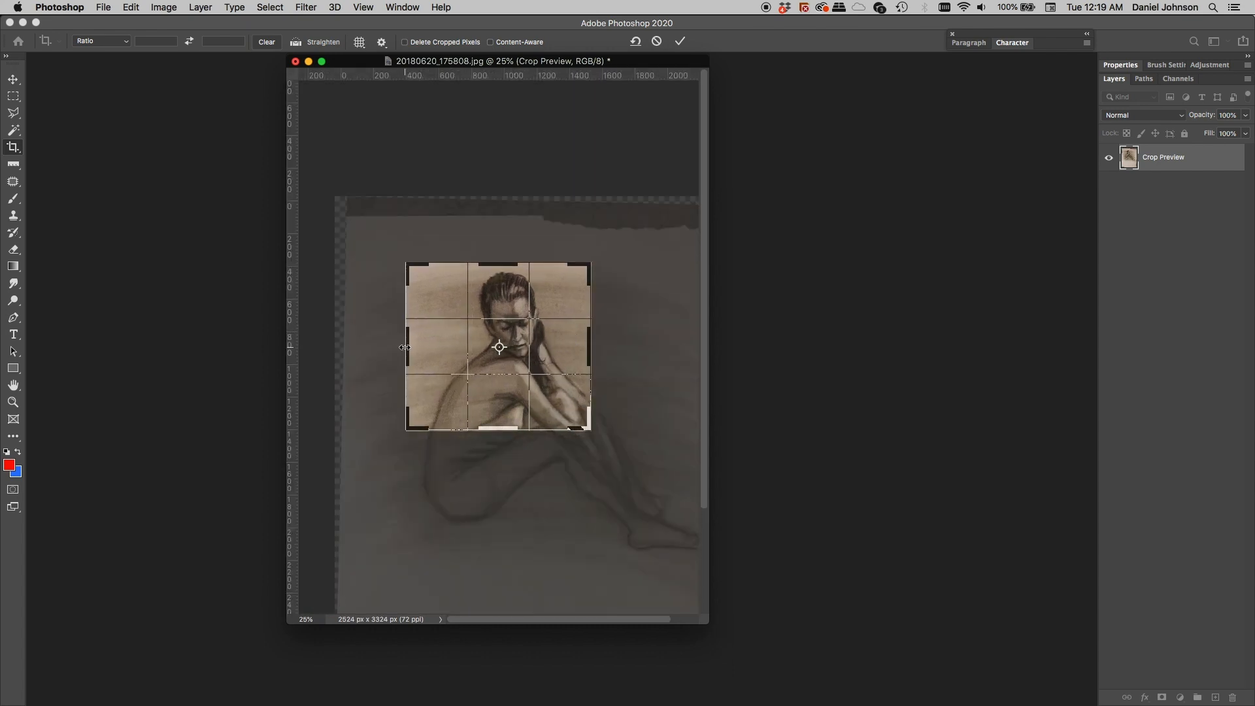
left_click_drag(404, 345, 419, 346)
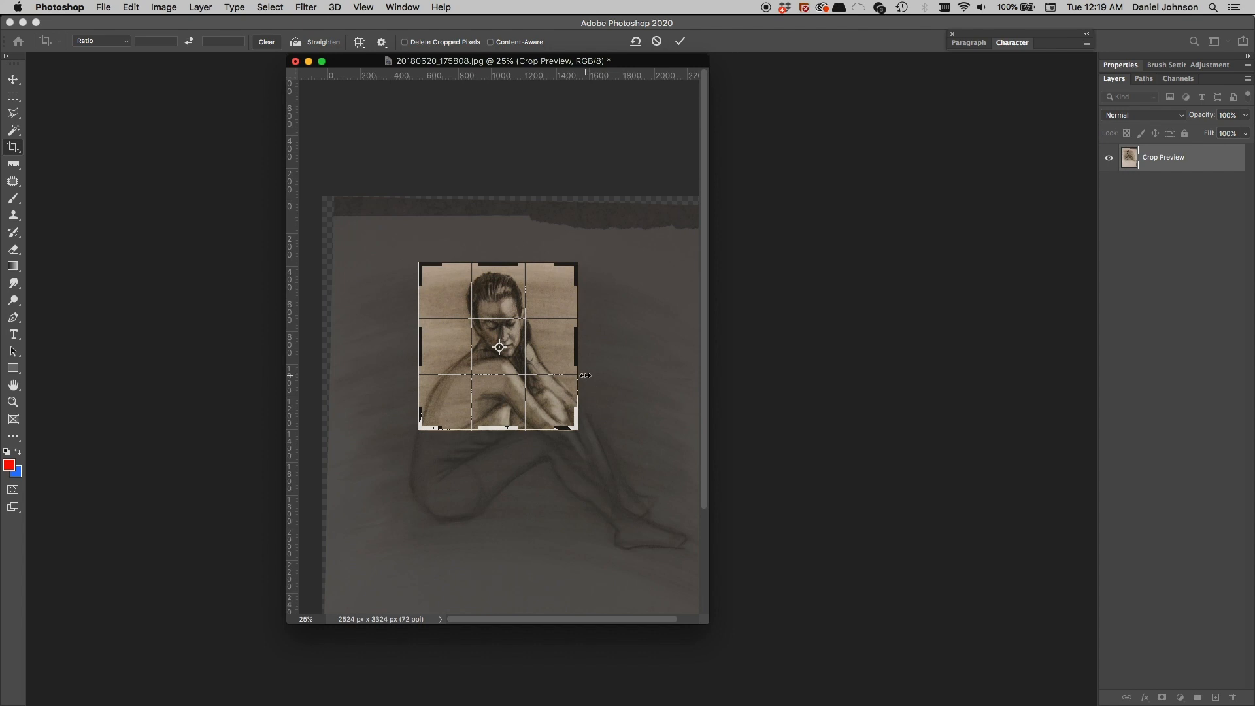
key("Return")
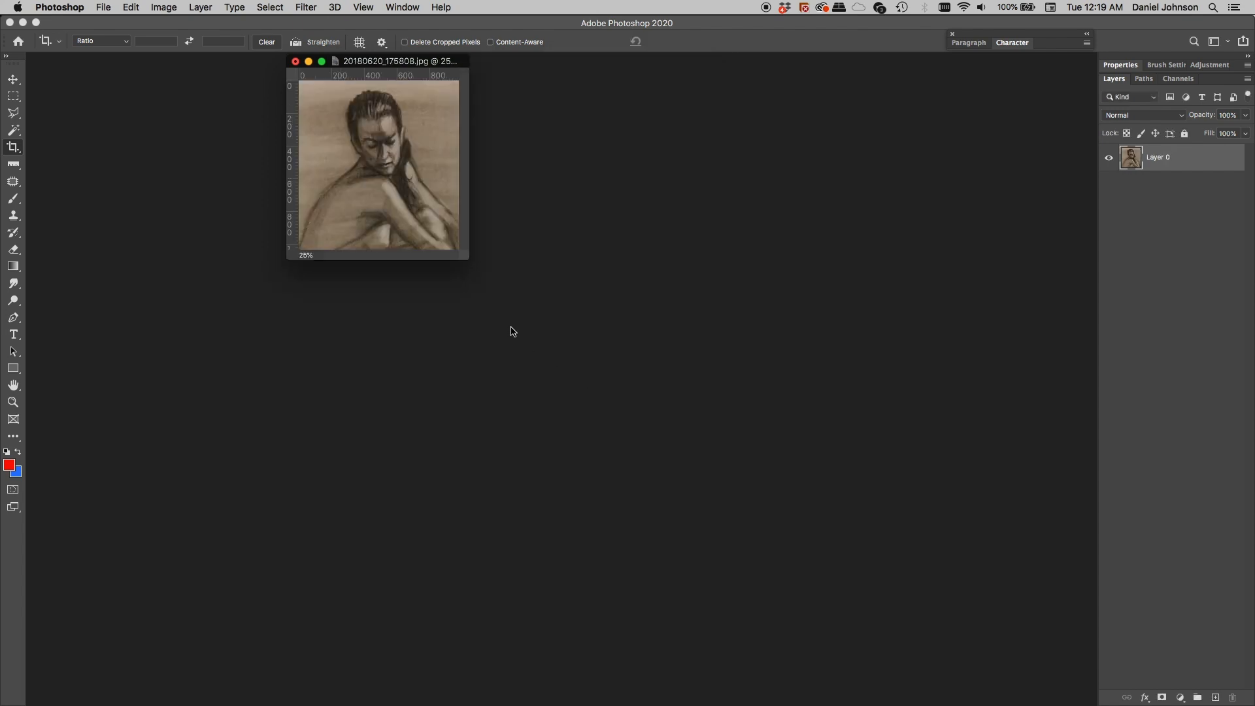
key("super+equal")
key("super+equal")
key("super+equal")
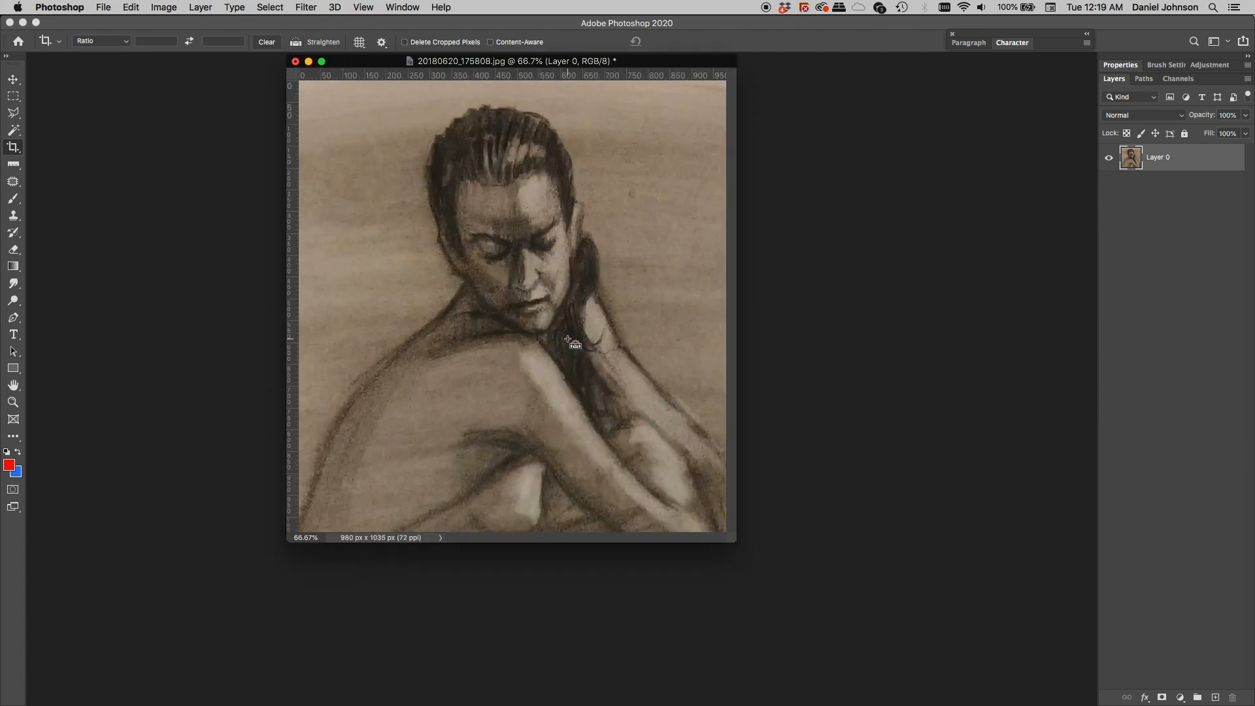
key("super+equal")
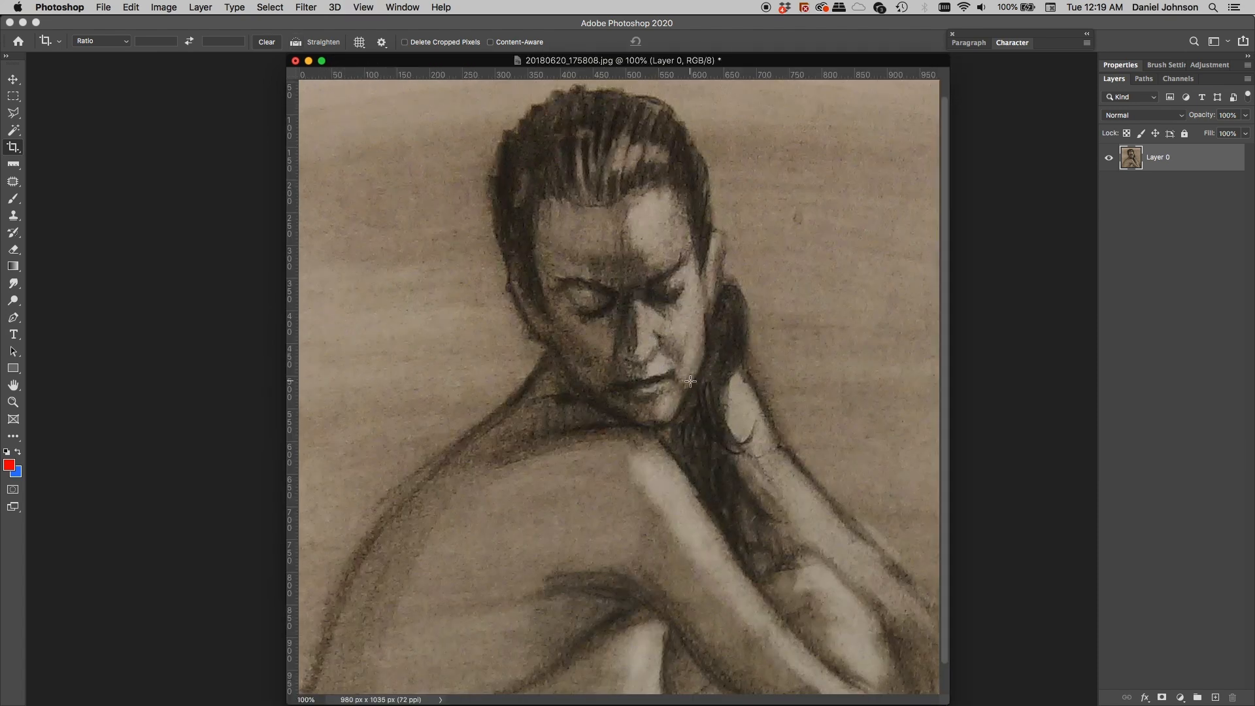
key("super+minus")
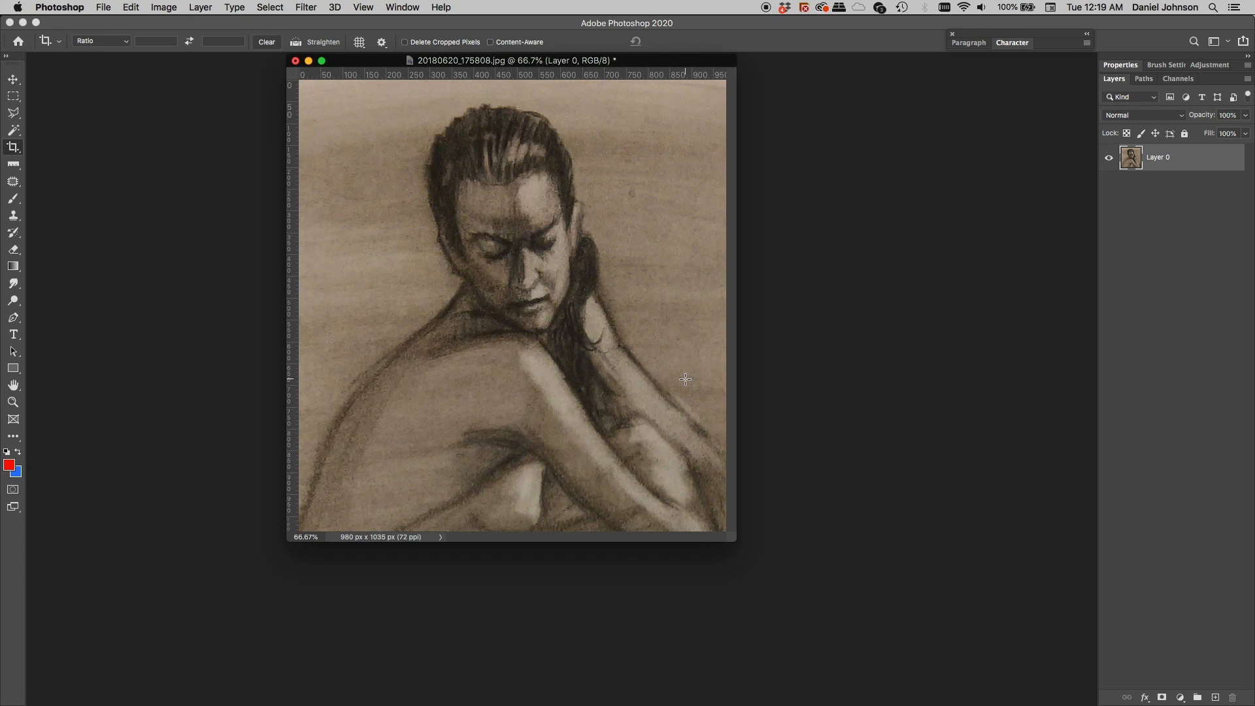
Step: Add a Curves adjustment layer above the drawing layer
left_click(13, 80)
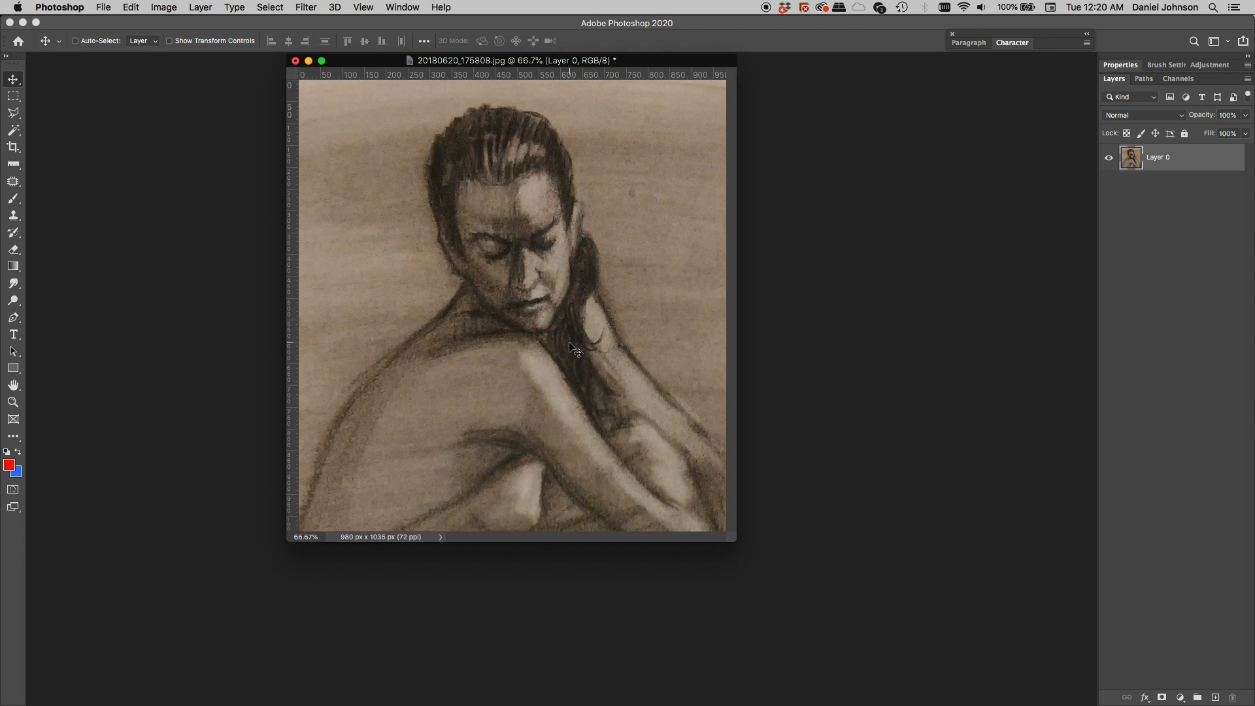
left_click(1180, 698)
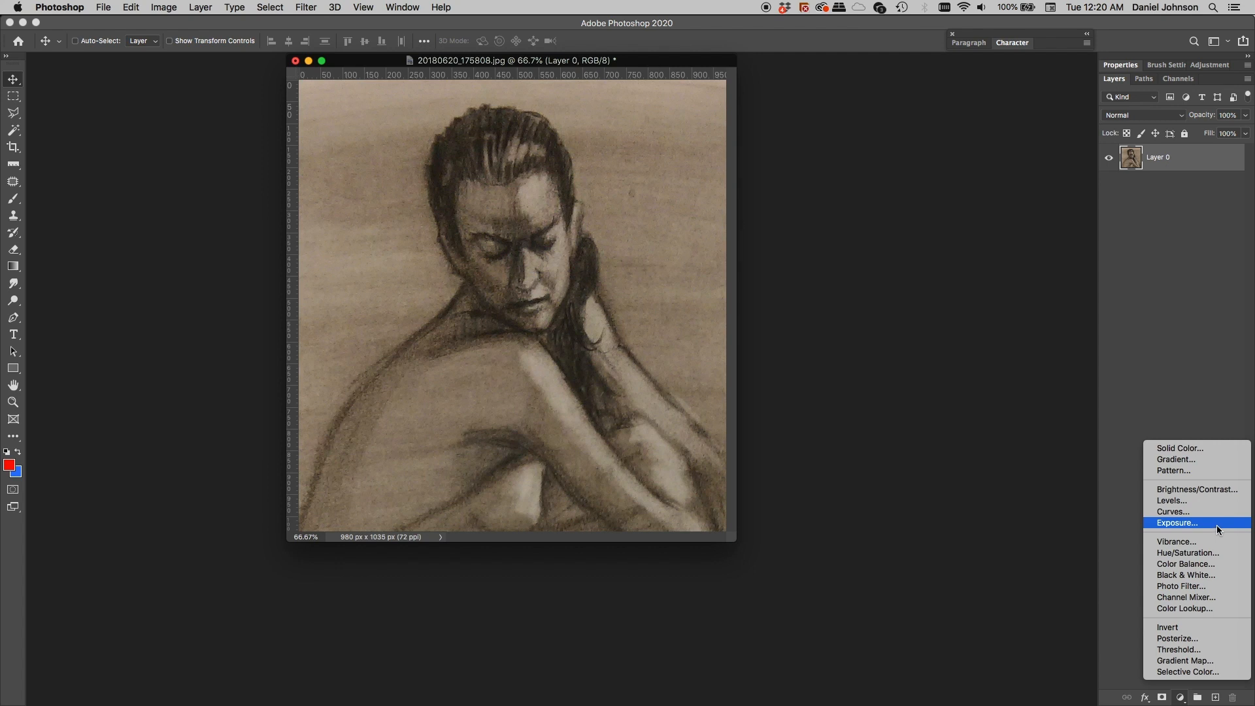
left_click(1173, 512)
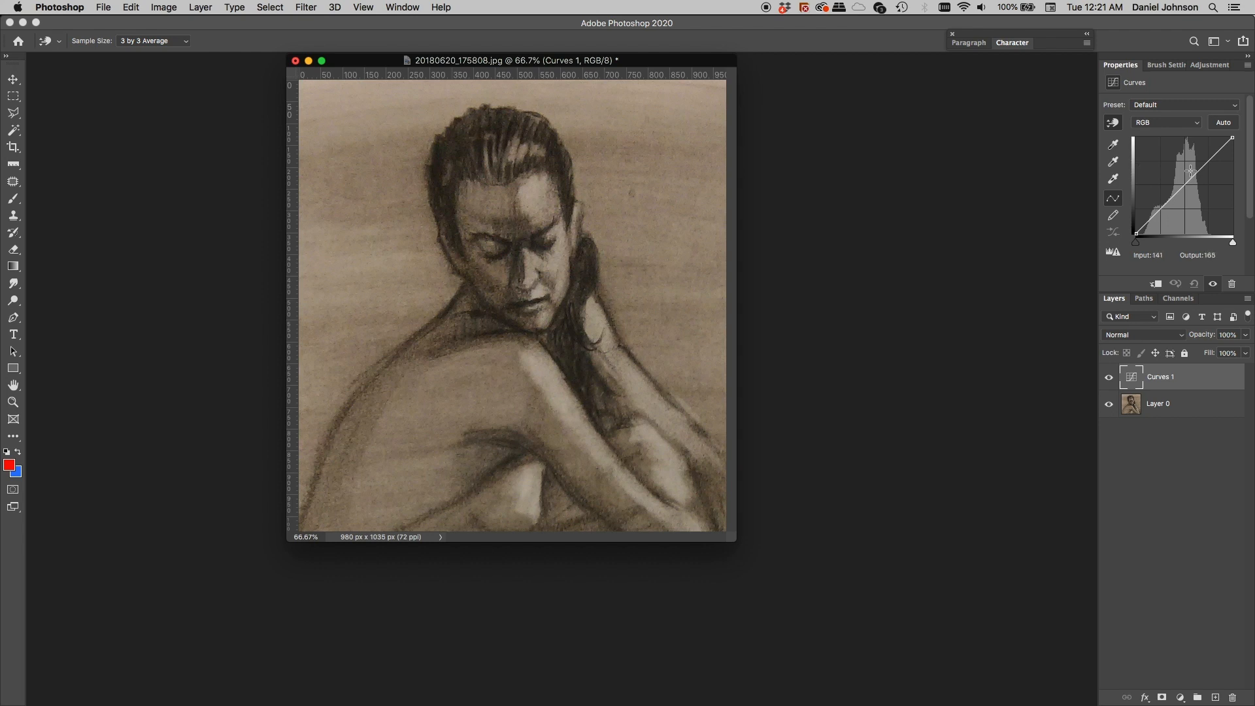
Step: Use the curve's on-image adjustment to anchor the dark hair tone and raise the lit shoulder tone to input 165, output 201
left_click(1112, 126)
left_click(502, 126)
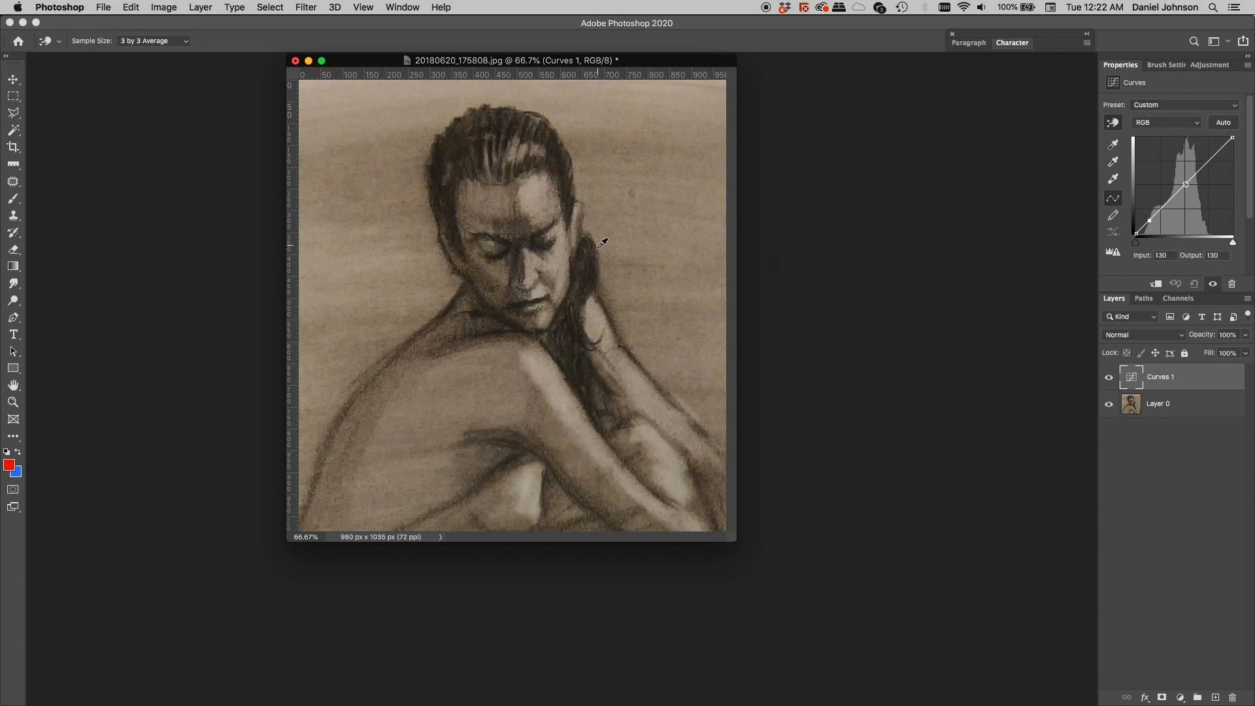
left_click(551, 369)
left_click(1151, 220)
left_click(1198, 170)
left_click_drag(1196, 187, 1214, 156)
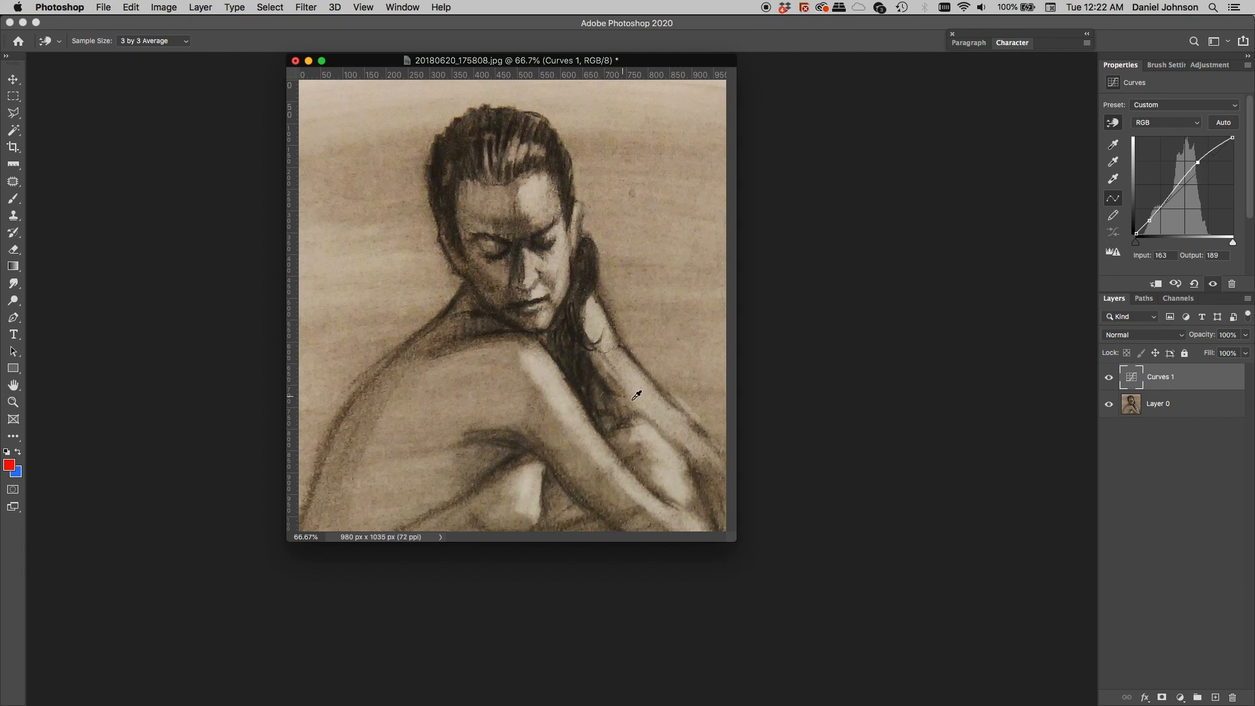
left_click_drag(537, 367, 537, 361)
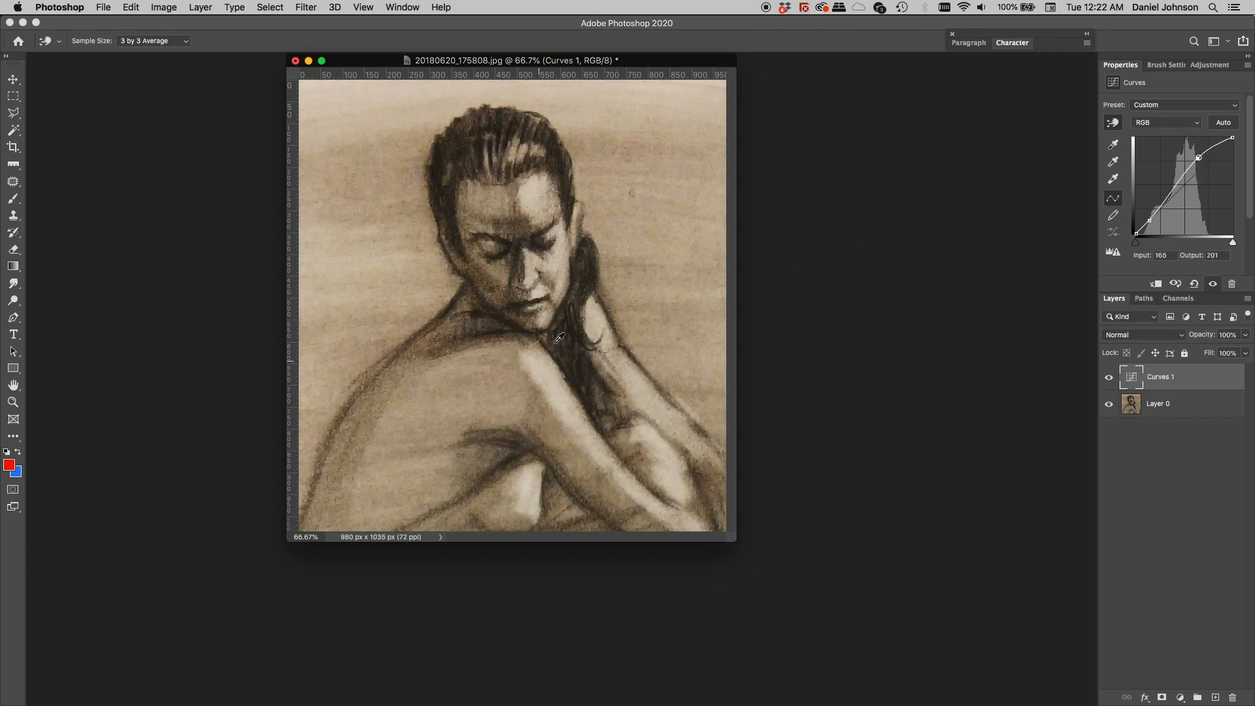
Step: Darken the shadows by lowering the curve's dark point to input 35, output 9
left_click(1150, 220)
key("Down")
key("Down")
key("Down")
key("Down")
key("Down")
key("Down")
key("Down")
key("Down")
key("Down")
key("Down")
key("Down")
key("Down")
key("Down")
key("Down")
key("Down")
key("Down")
key("Down")
key("Down")
key("Down")
key("Down")
key("Down")
key("Down")
key("Down")
key("Down")
key("Down")
key("Down")
key("Down")
key("Down")
key("Down")
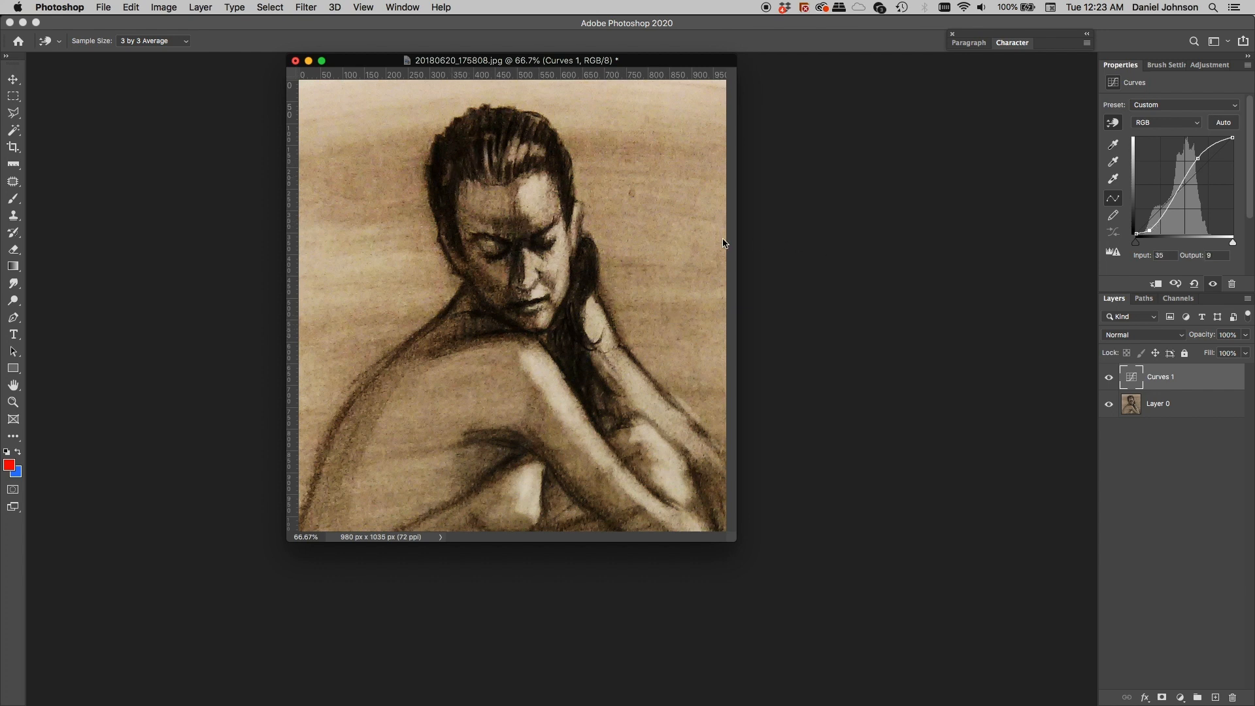
Step: Brighten the highlights by raising the curve's light-tone point in small increments
left_click(597, 320)
key("Up")
key("Up")
key("Up")
key("Up")
key("Up")
key("Up")
key("Up")
key("Up")
key("Up")
key("Up")
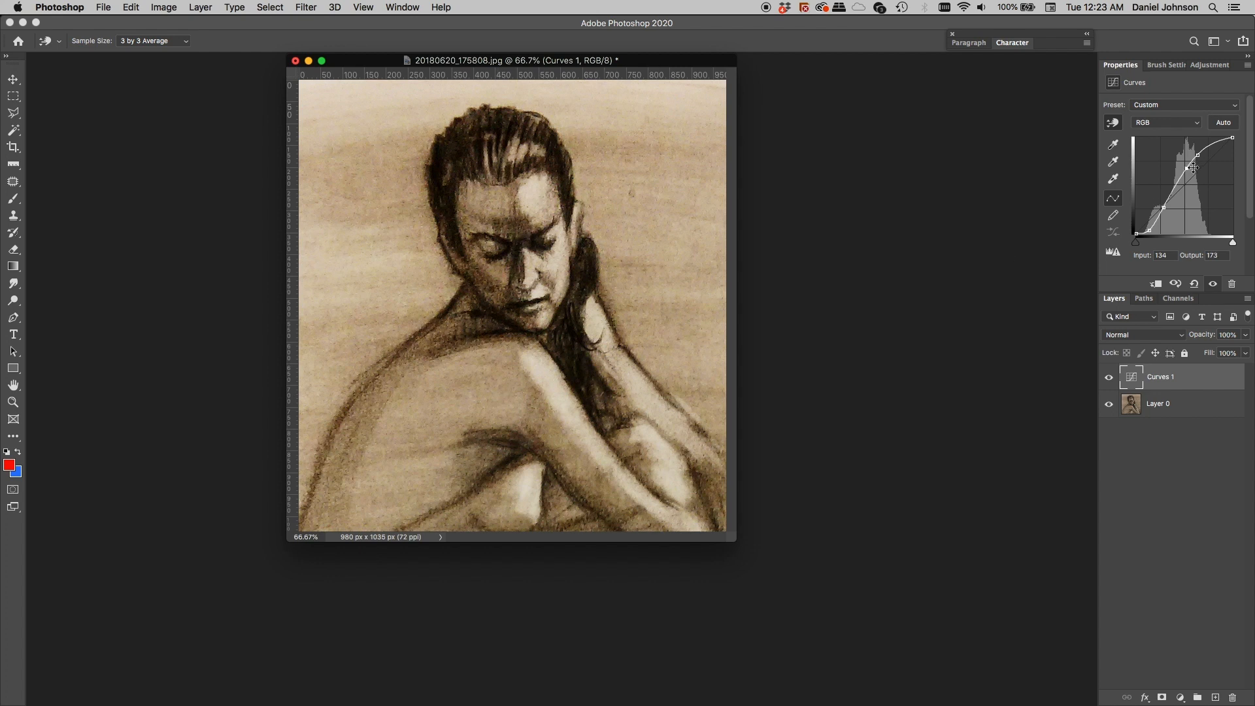
Step: Set the curve's midtone point to input 134, output 167, and compare the drawing with and without the Curves adjustment
left_click_drag(1193, 168, 1193, 170)
left_click(1110, 379)
left_click(1109, 378)
left_click(1198, 154)
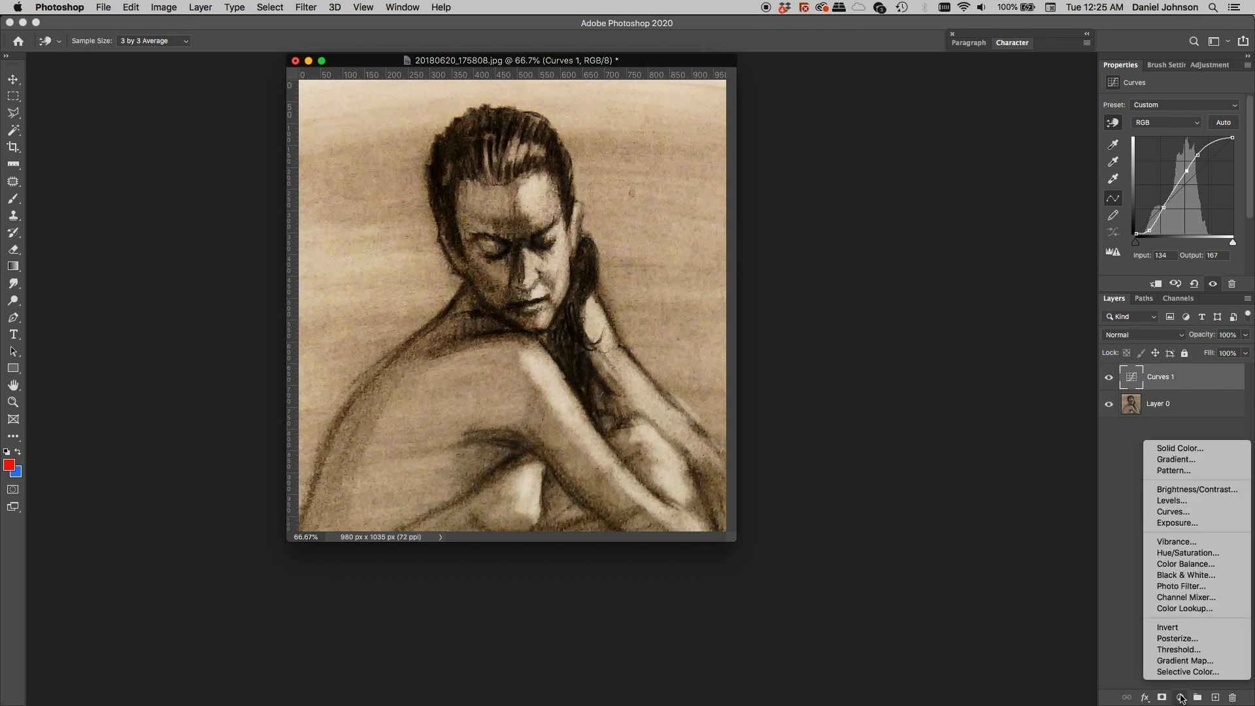
Step: Add a Vibrance adjustment layer and test the vibrance from a positive setting down to -100
left_click(1185, 544)
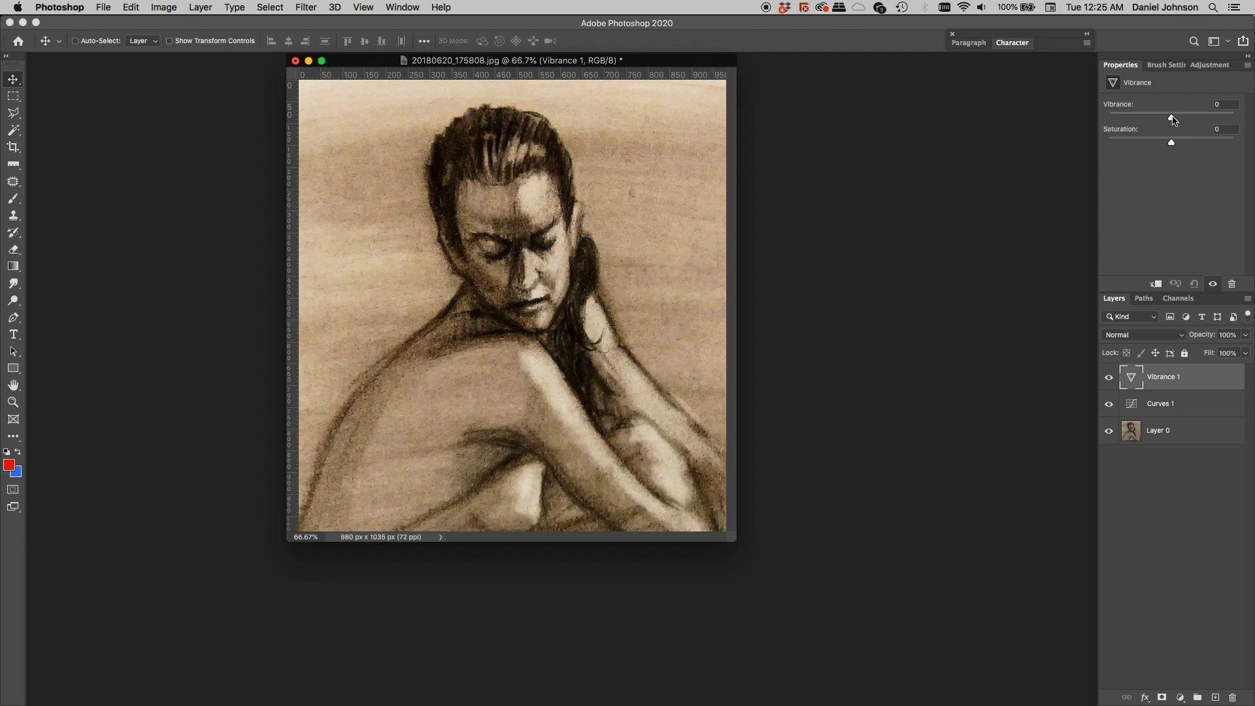
left_click_drag(1173, 122, 1196, 120)
left_click_drag(1195, 120, 1147, 121)
left_click_drag(1146, 118, 1107, 118)
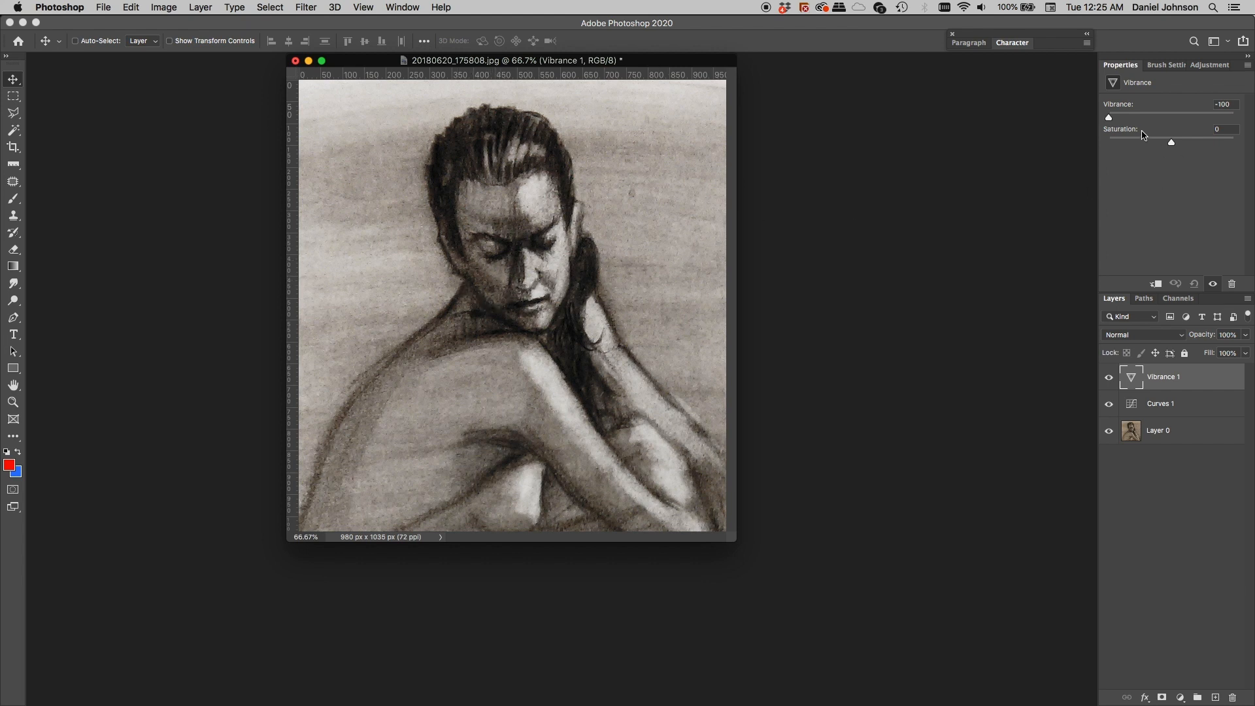
Step: Try Saturation at -100, restore it to 0, and set Vibrance to -84
mouse_move(1110, 118)
left_mouse_down()
mouse_move(1164, 118)
mouse_move(1109, 143)
left_mouse_up()
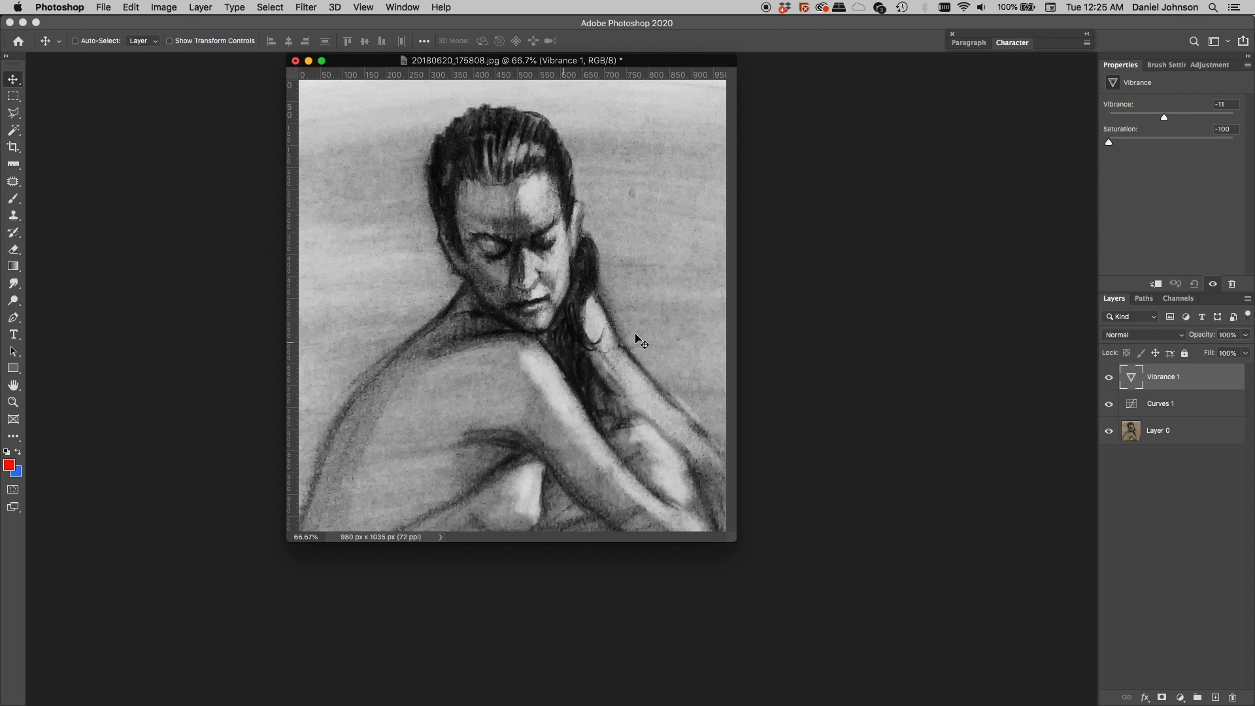
left_click_drag(1110, 143, 1171, 144)
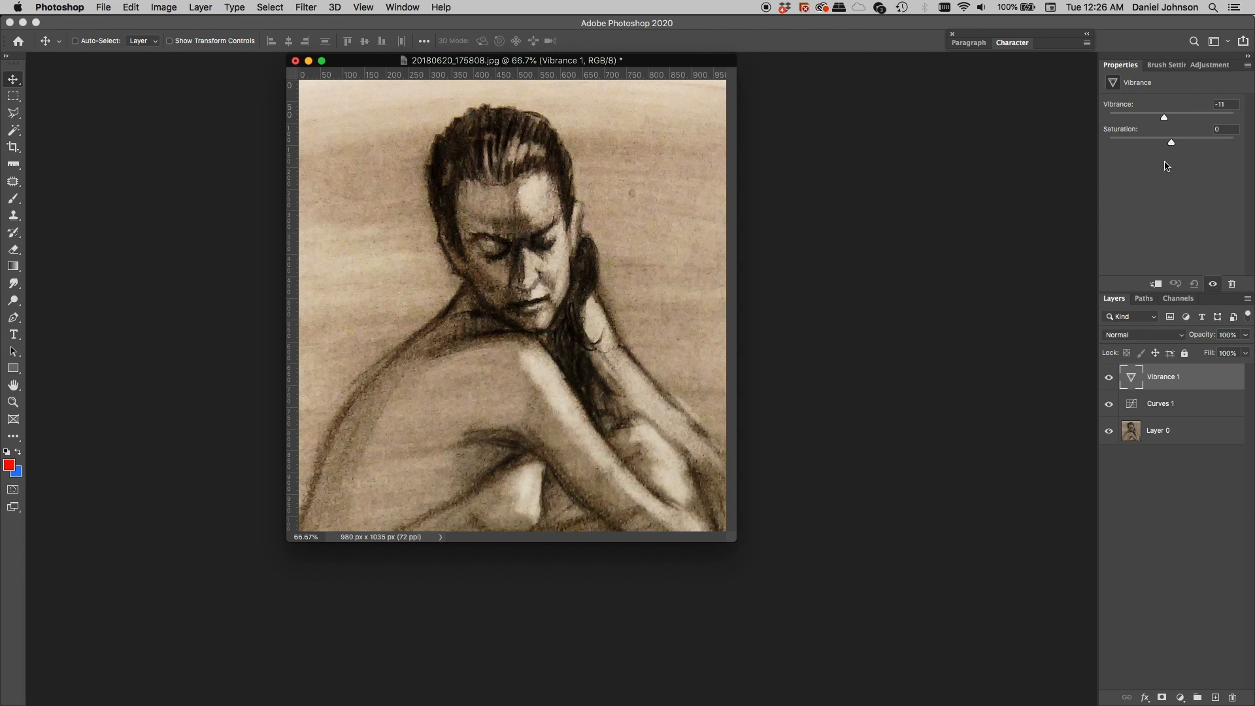
left_click_drag(1167, 119, 1118, 120)
Step: View the drawing at 100% and check its document dimensions in the status readout
left_click_drag(636, 63, 623, 79)
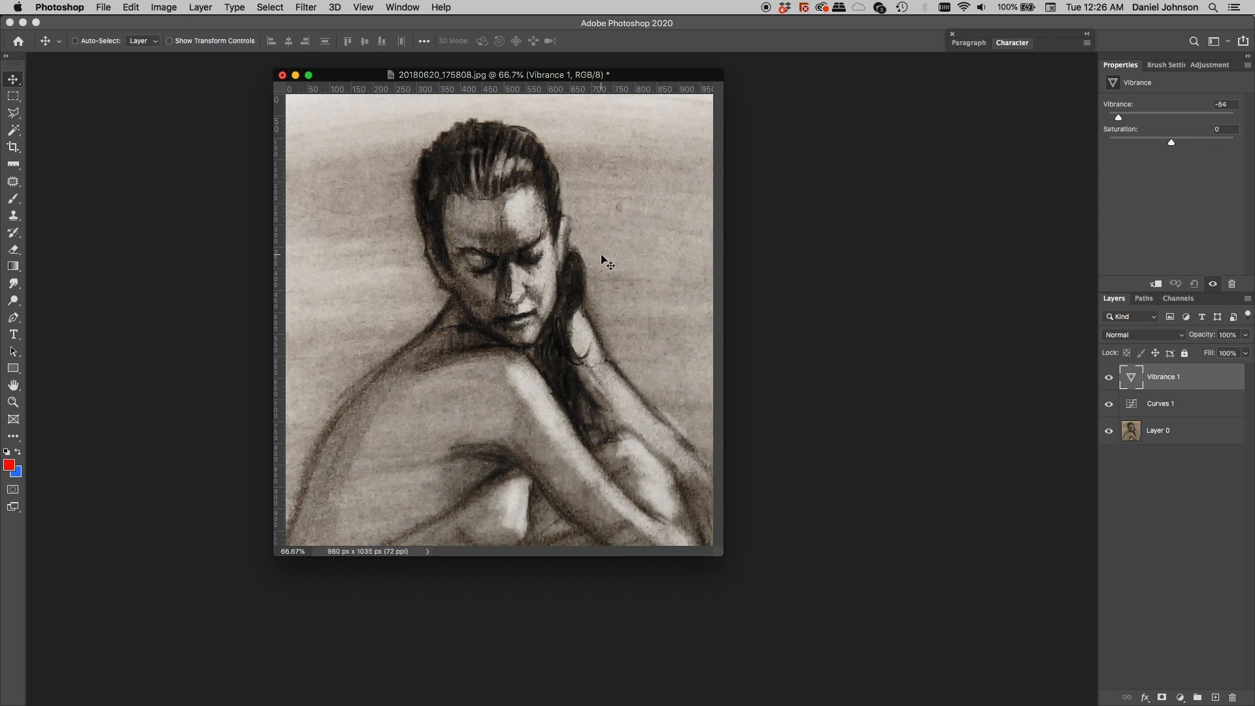
key("super+1")
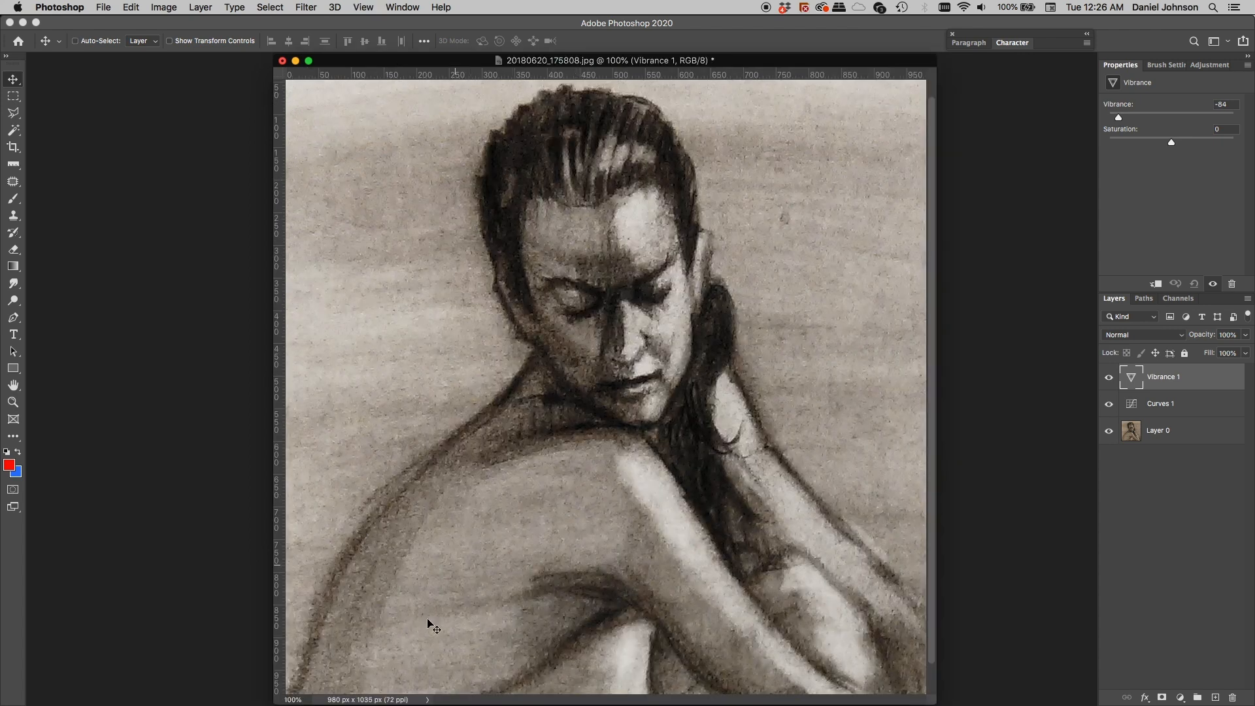
left_click(428, 699)
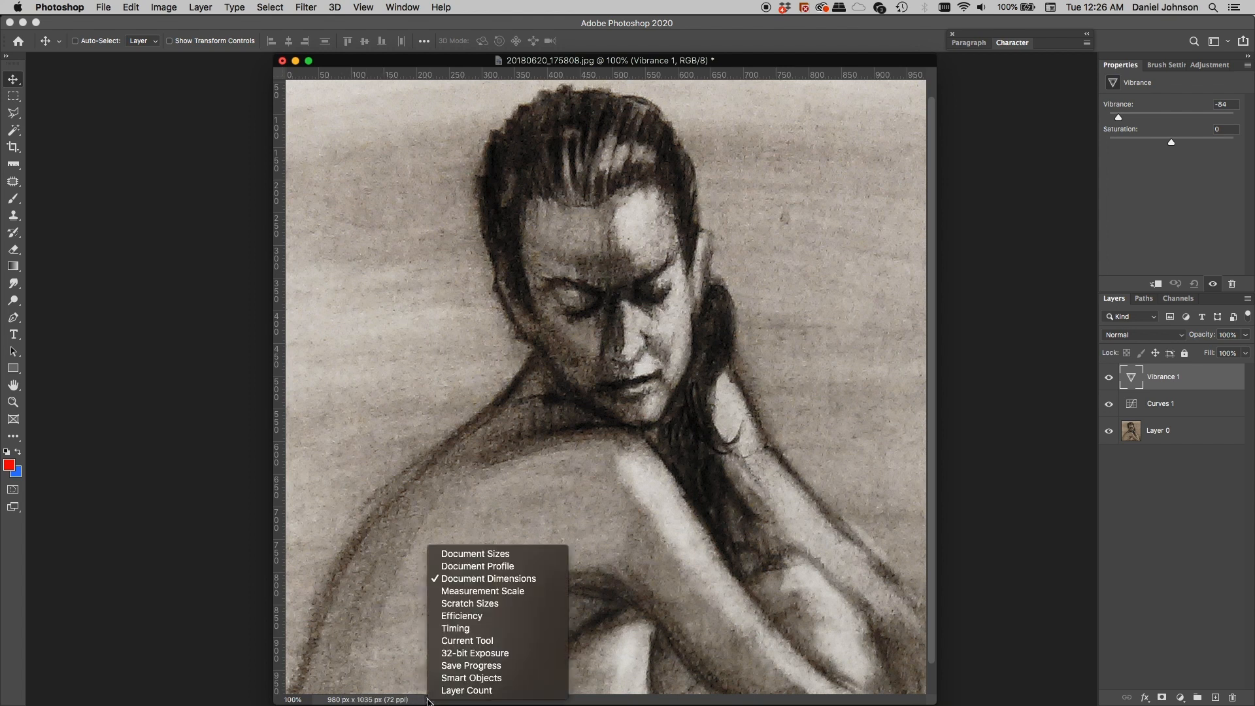
left_click(523, 580)
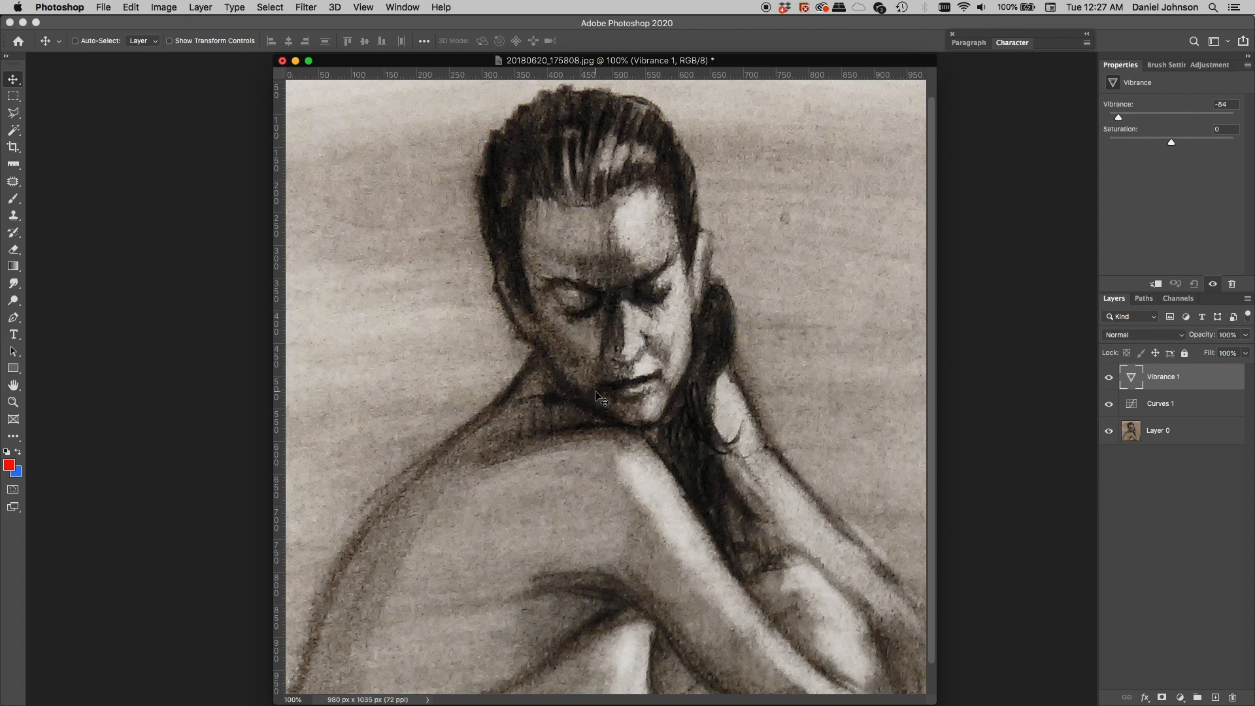
left_click(162, 8)
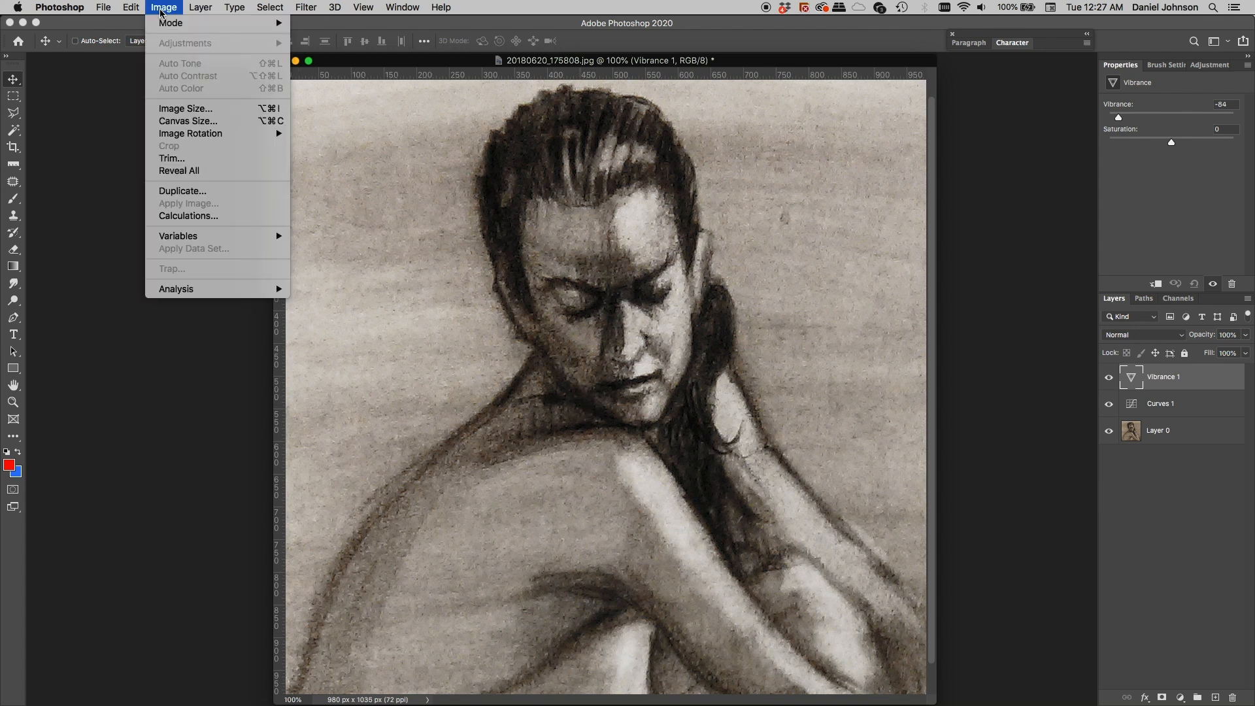
left_click(367, 72)
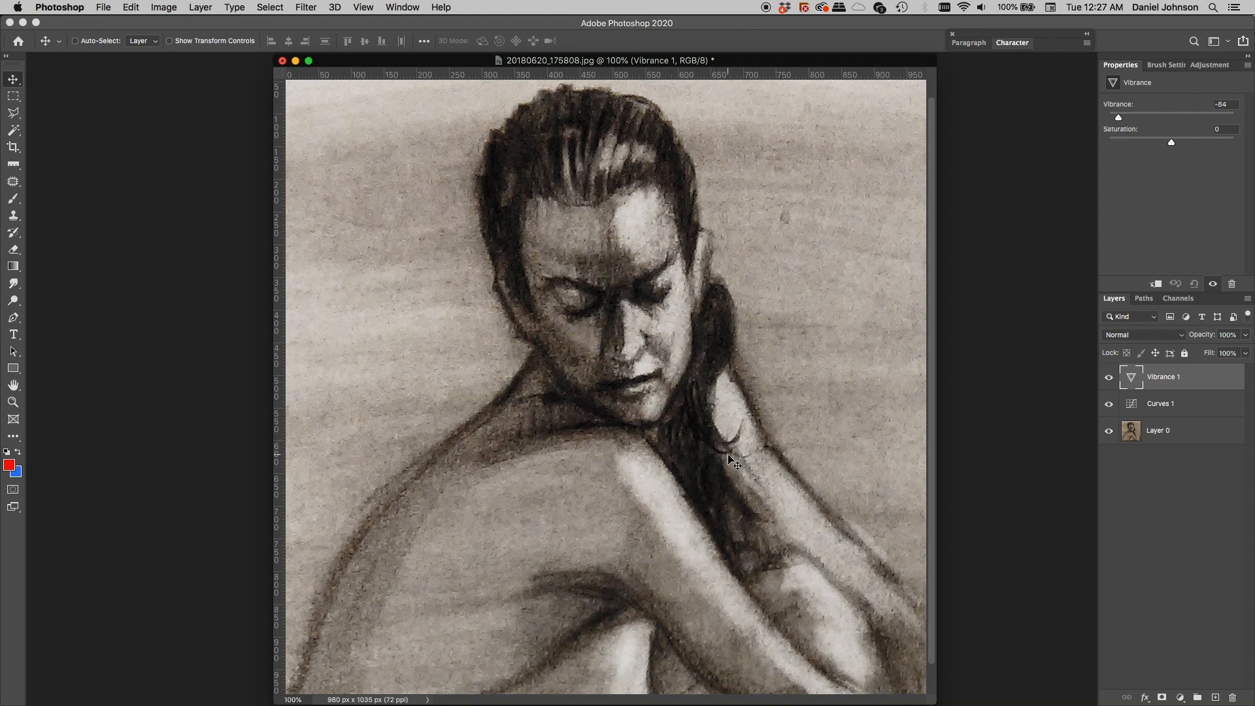
scroll(723, 448, "down", 1)
scroll(723, 440, "up", 2)
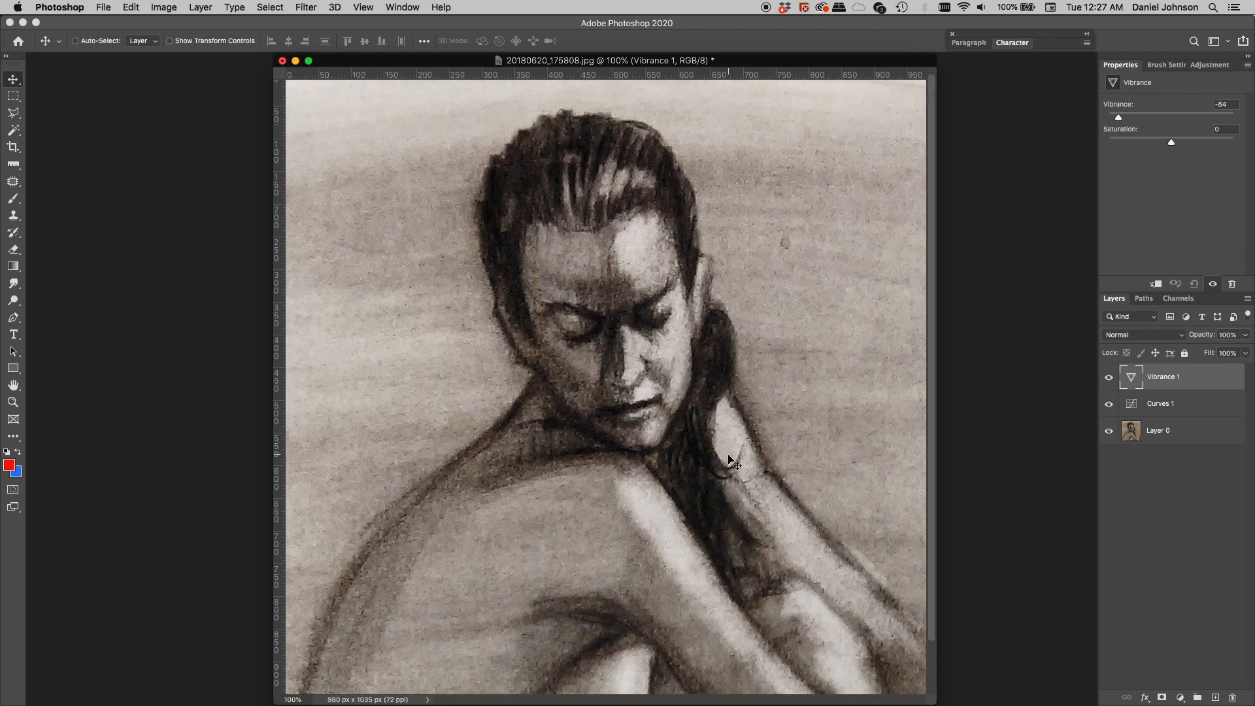
scroll(723, 448, "down", 1)
scroll(723, 448, "up", 1)
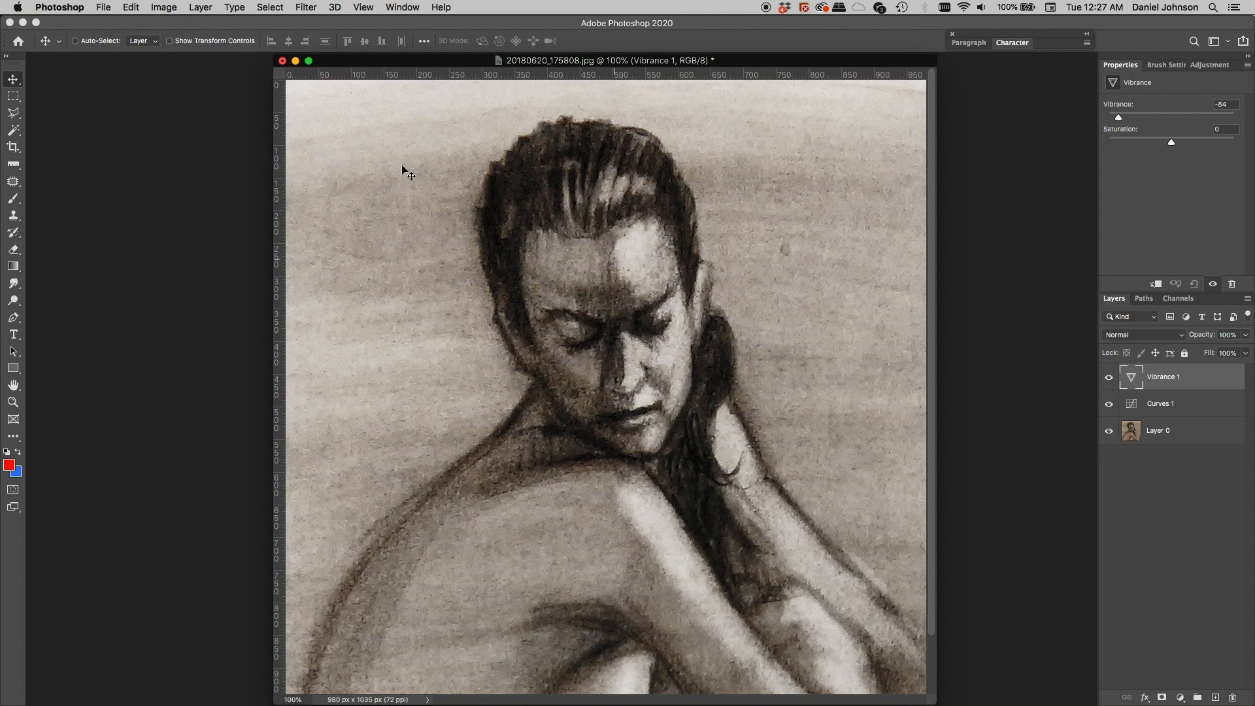
Step: Open the drawing in the Save for Web (Legacy) export dialog
left_click(104, 9)
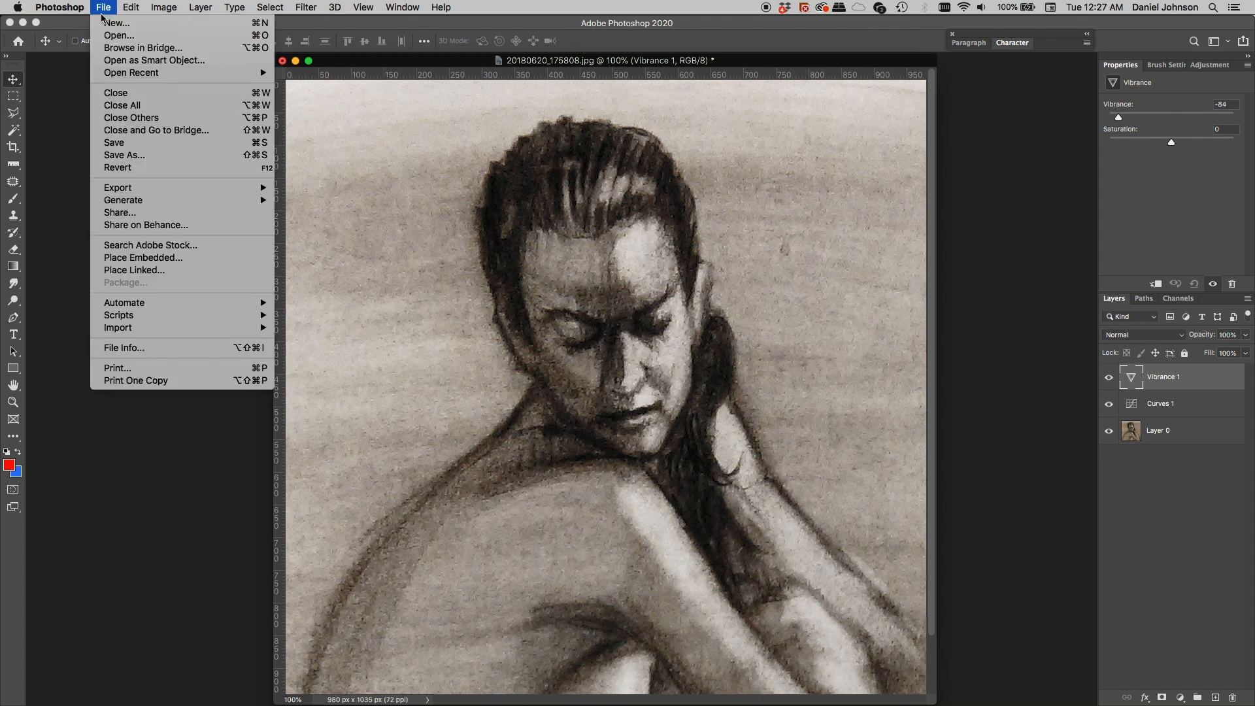
mouse_move(157, 193)
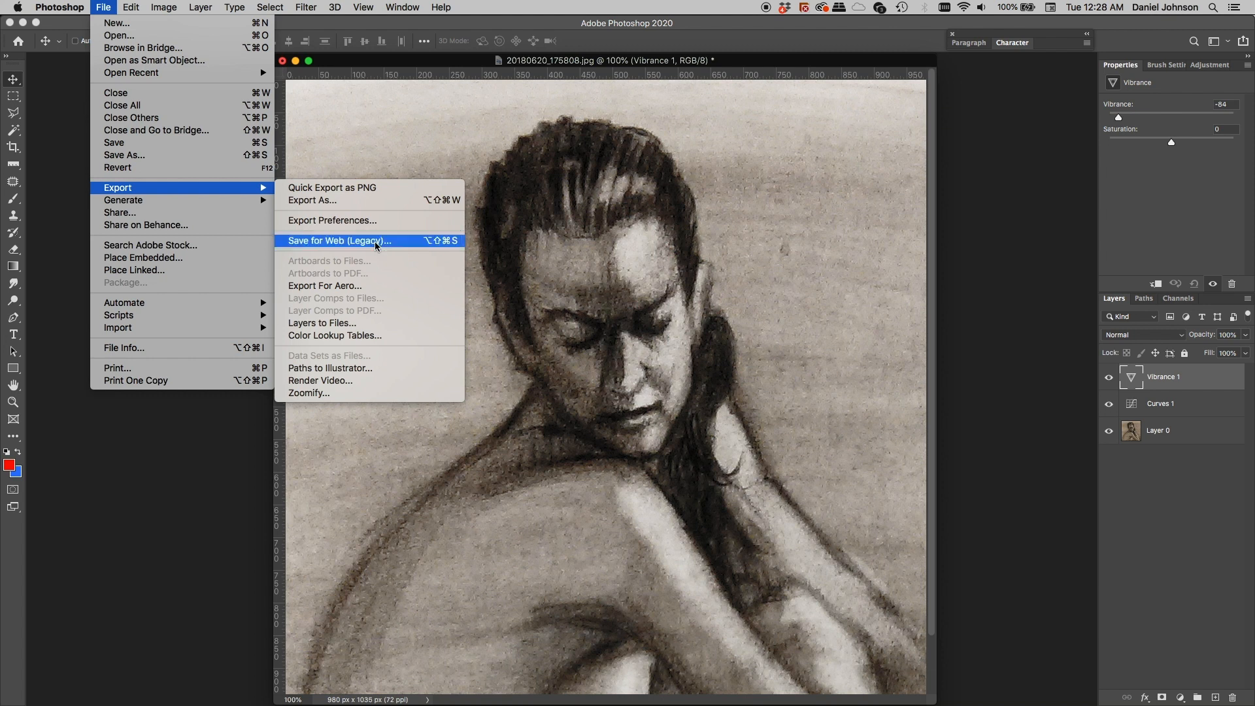
left_click(374, 241)
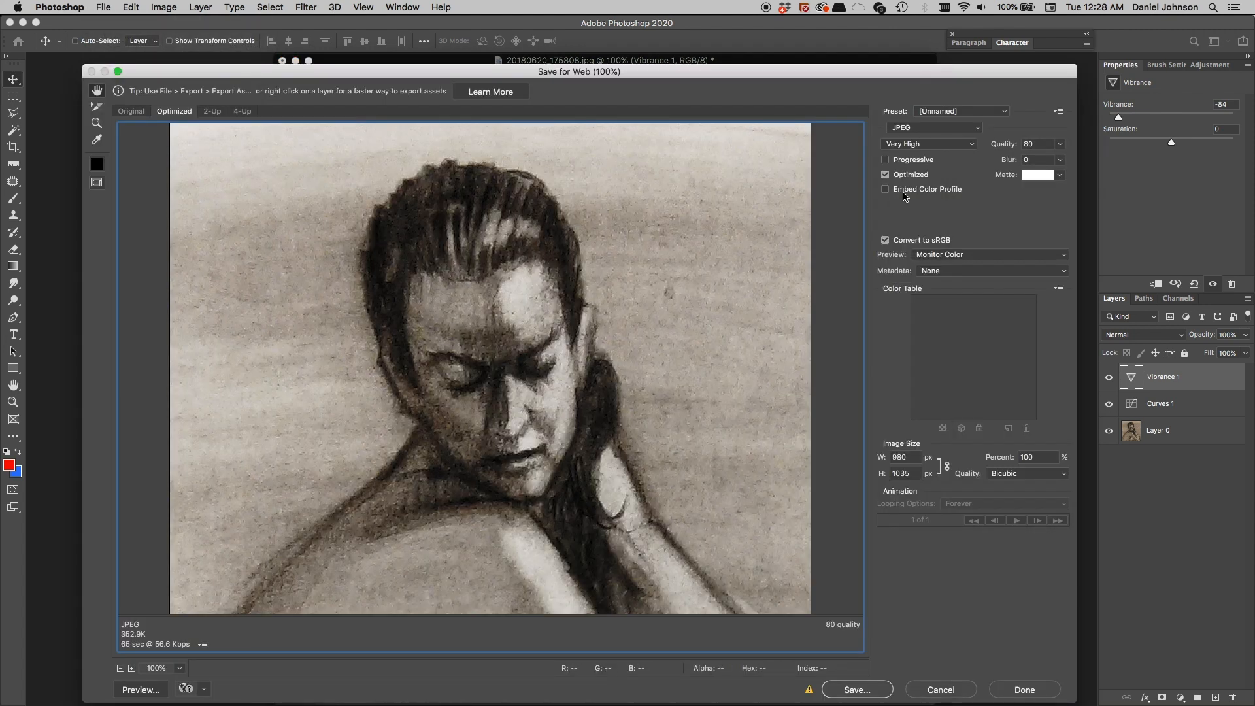
left_click(628, 72)
mouse_move(628, 72)
left_mouse_down()
mouse_move(639, 104)
mouse_move(646, 56)
left_mouse_up()
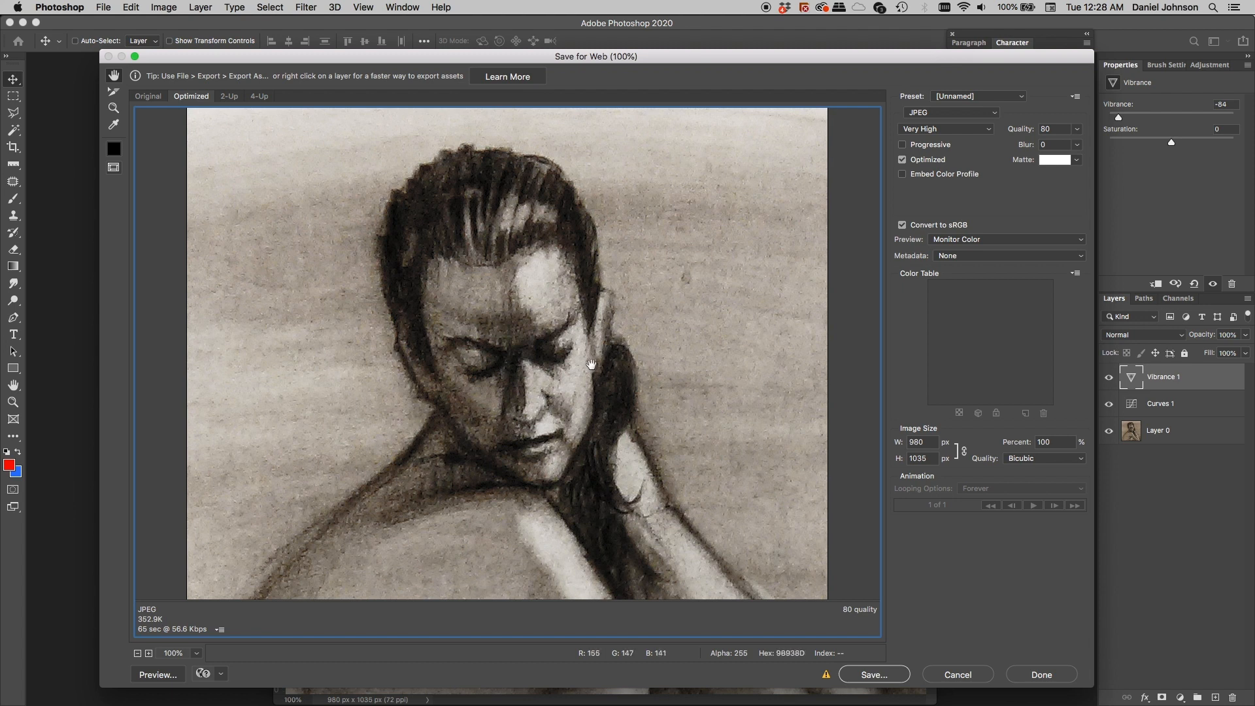
left_click_drag(605, 365, 590, 362)
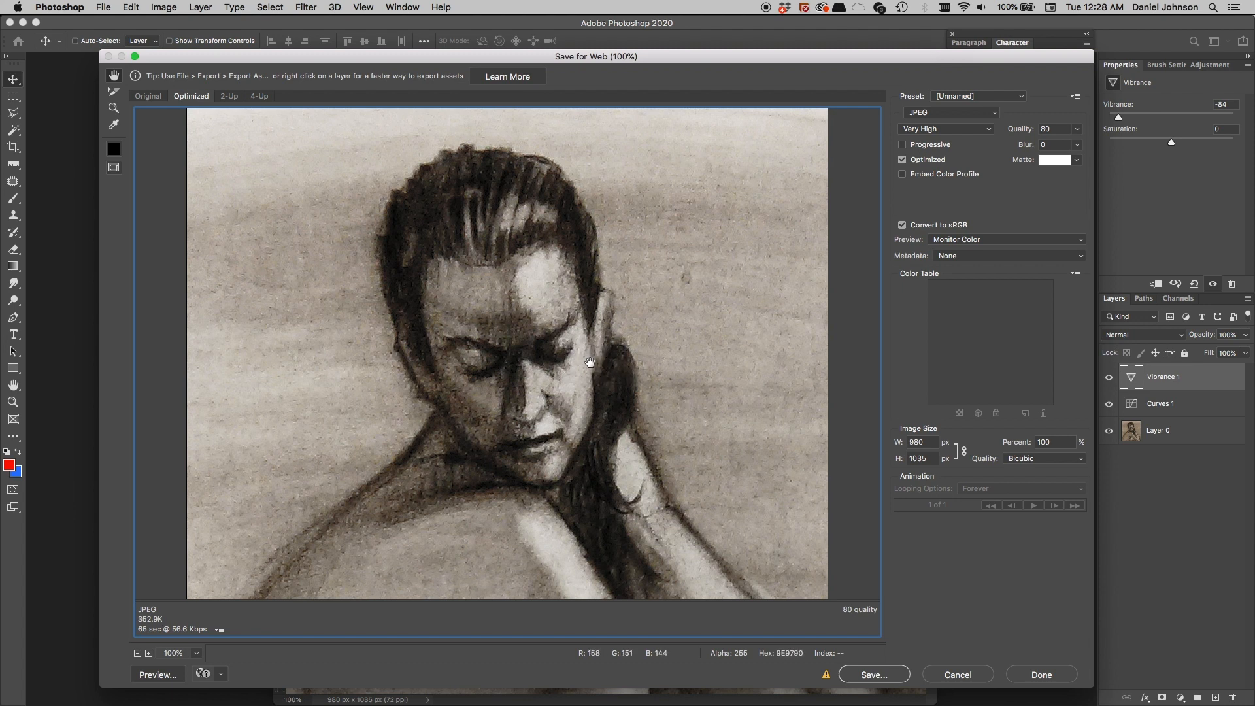
Step: Compare the original and the JPEG version at quality 80 side by side in a 2-Up preview centred on the face
left_click(227, 98)
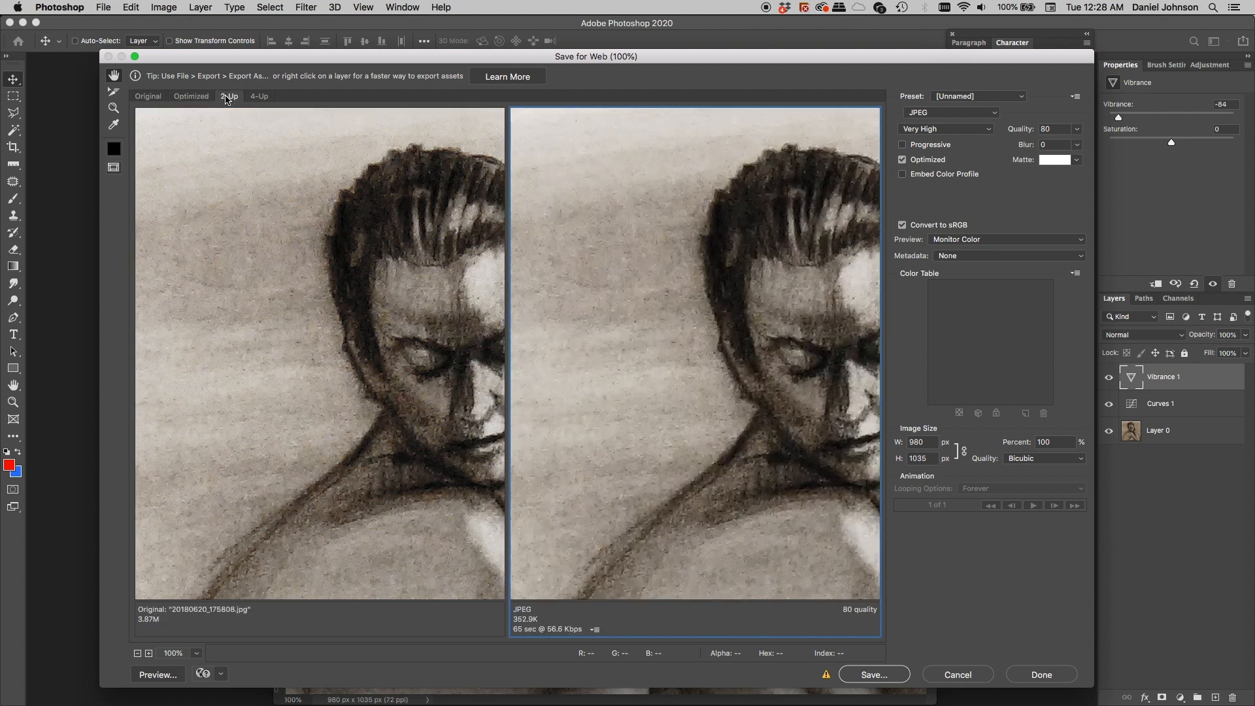
left_click(383, 268)
left_click_drag(406, 275, 326, 251)
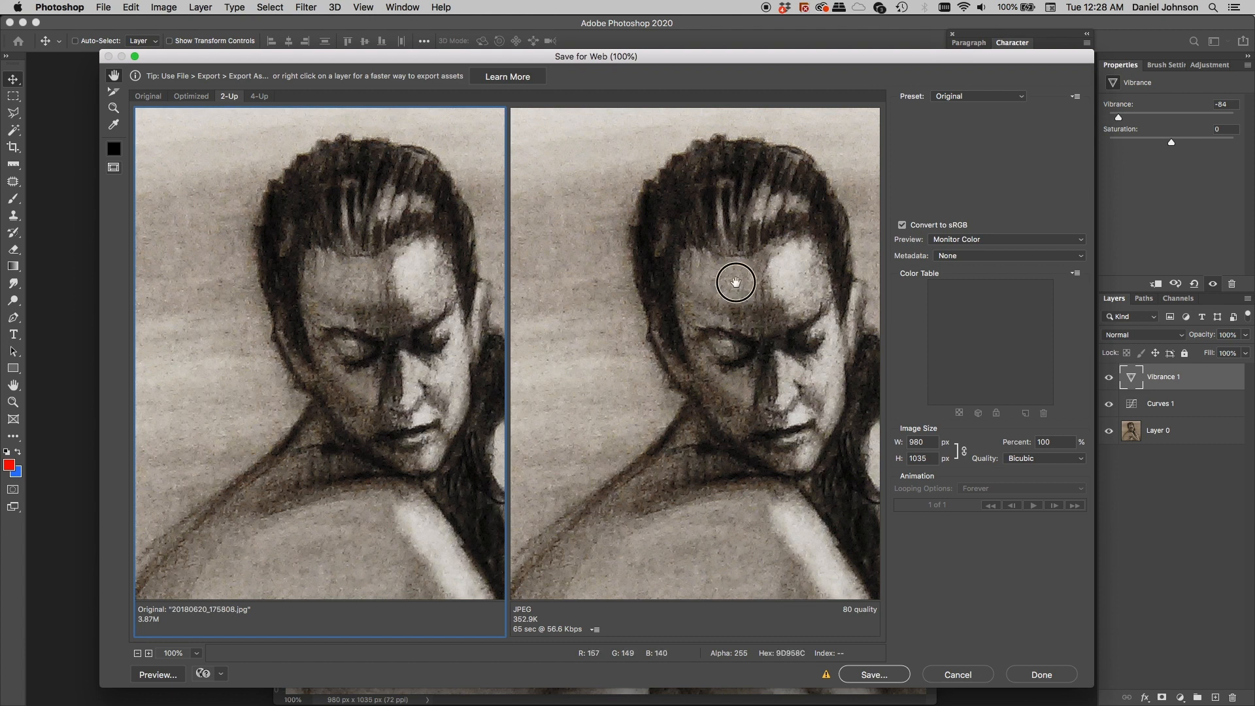
left_click(734, 281)
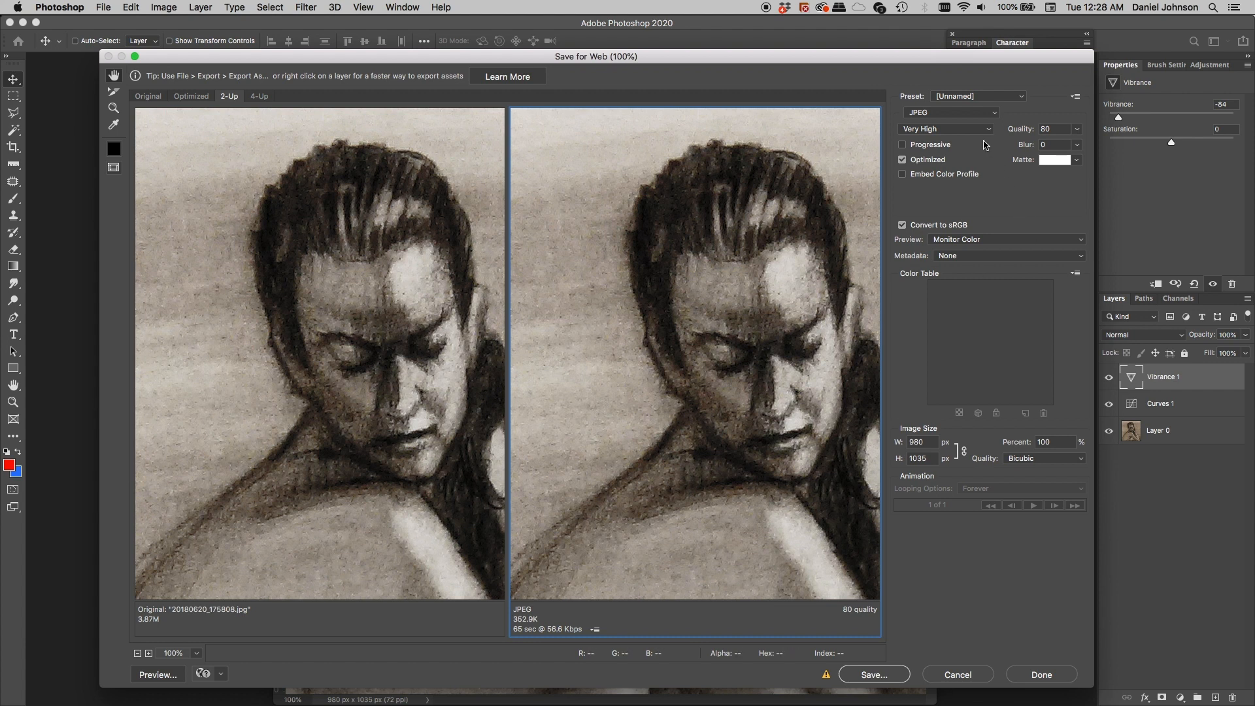
Step: Try PNG-8 as the export format, switch it to PNG-24, and compare the preview of the face with the original
left_click(968, 114)
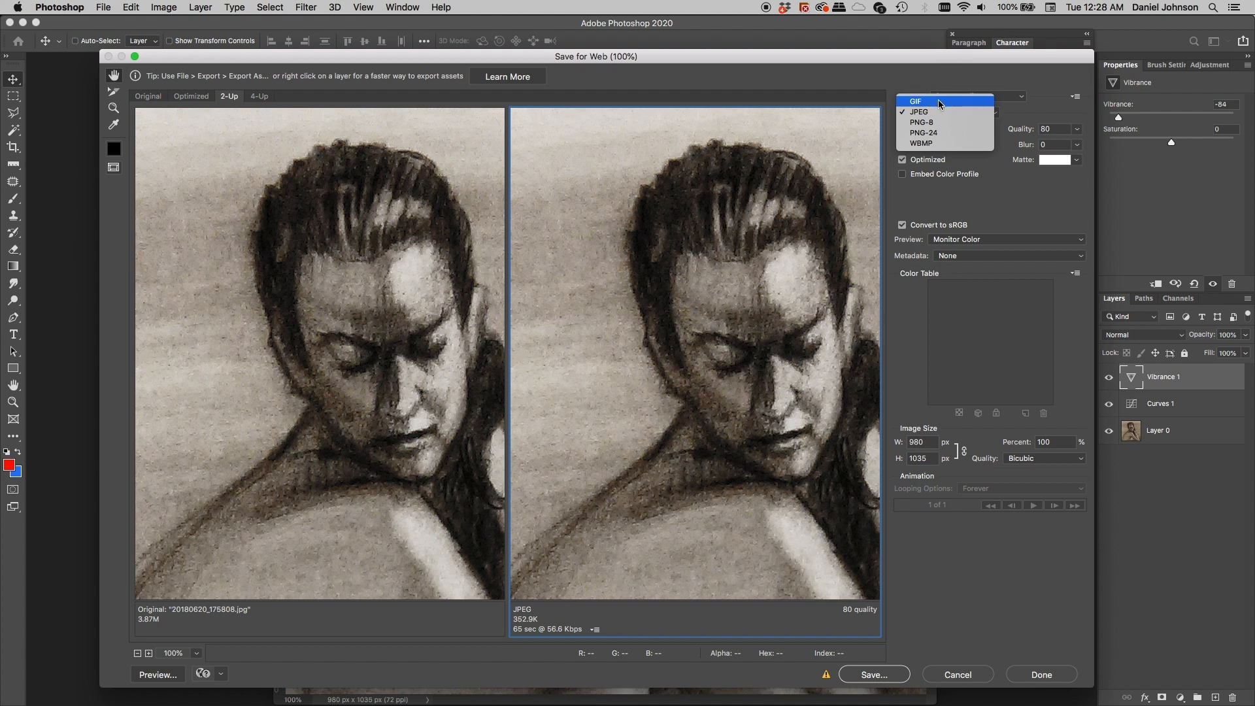
left_click(946, 122)
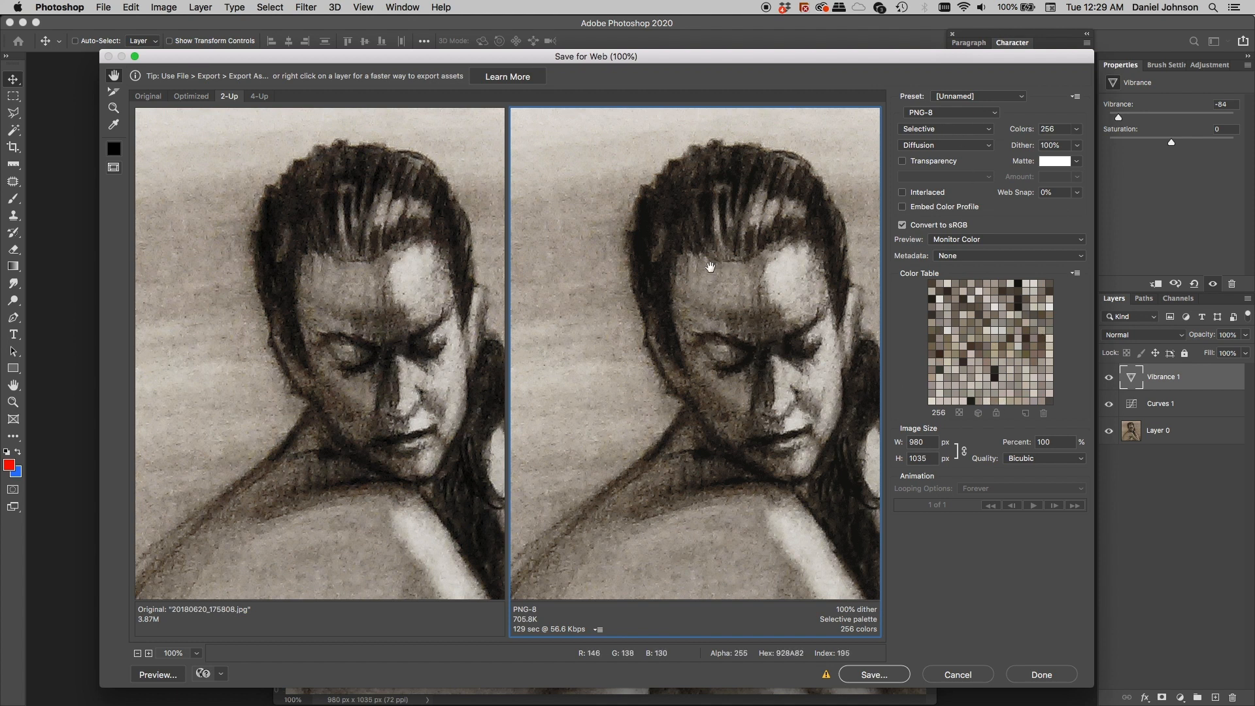
left_click(973, 115)
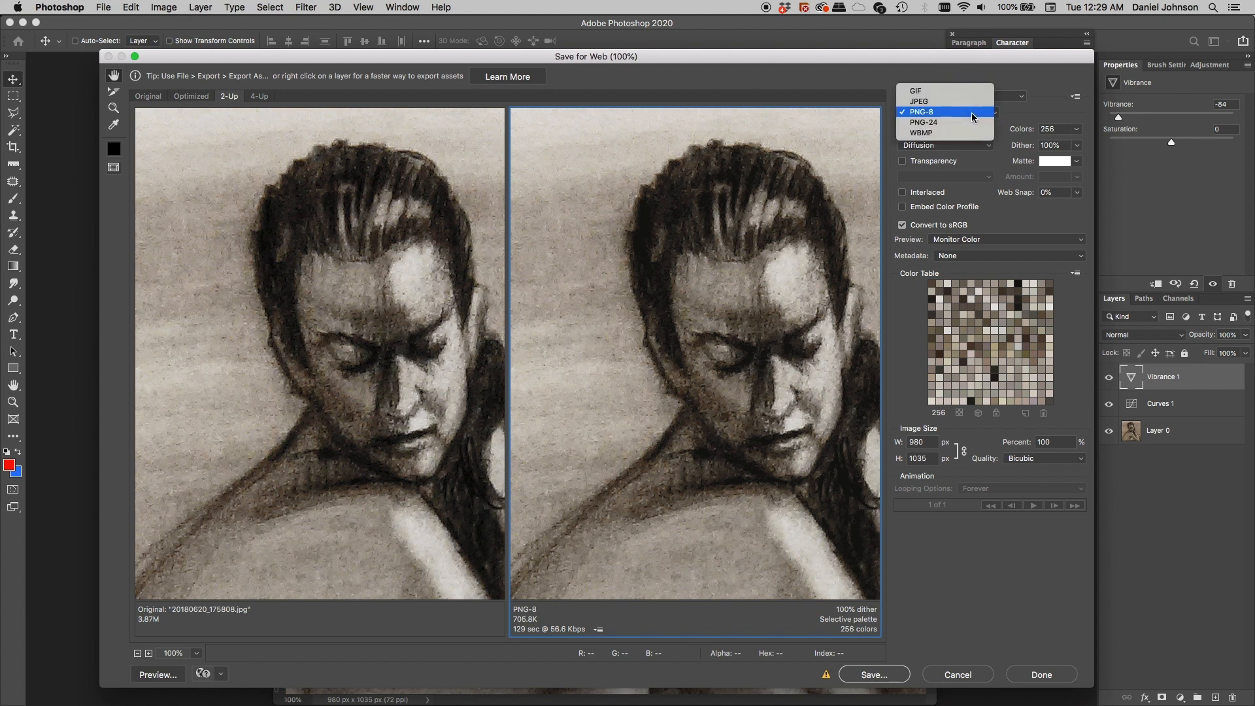
left_click(936, 123)
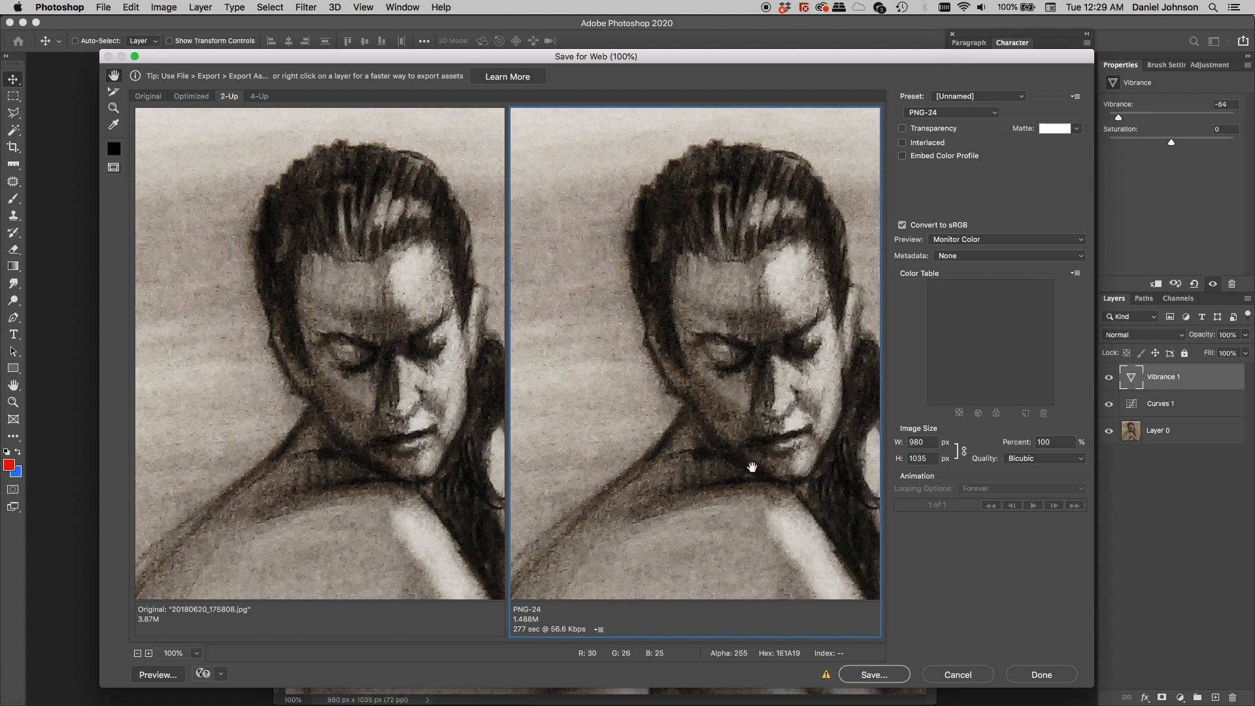
left_click_drag(753, 466, 752, 427)
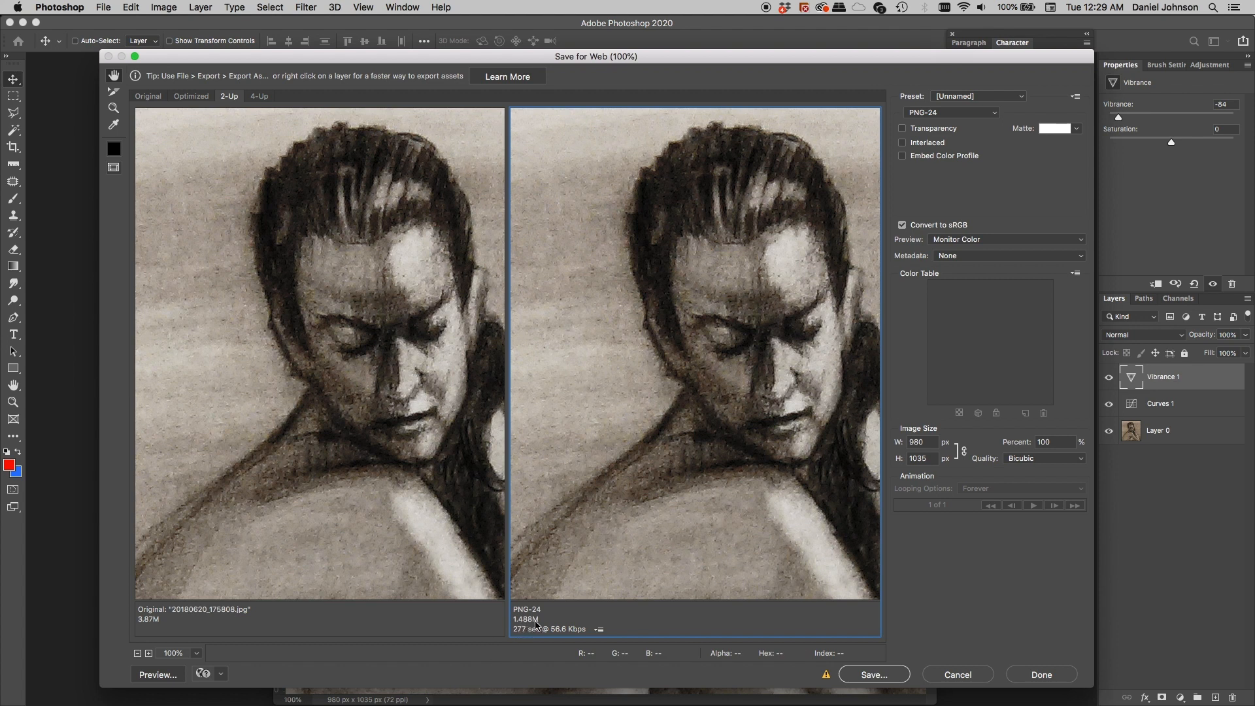
left_click_drag(743, 378, 742, 382)
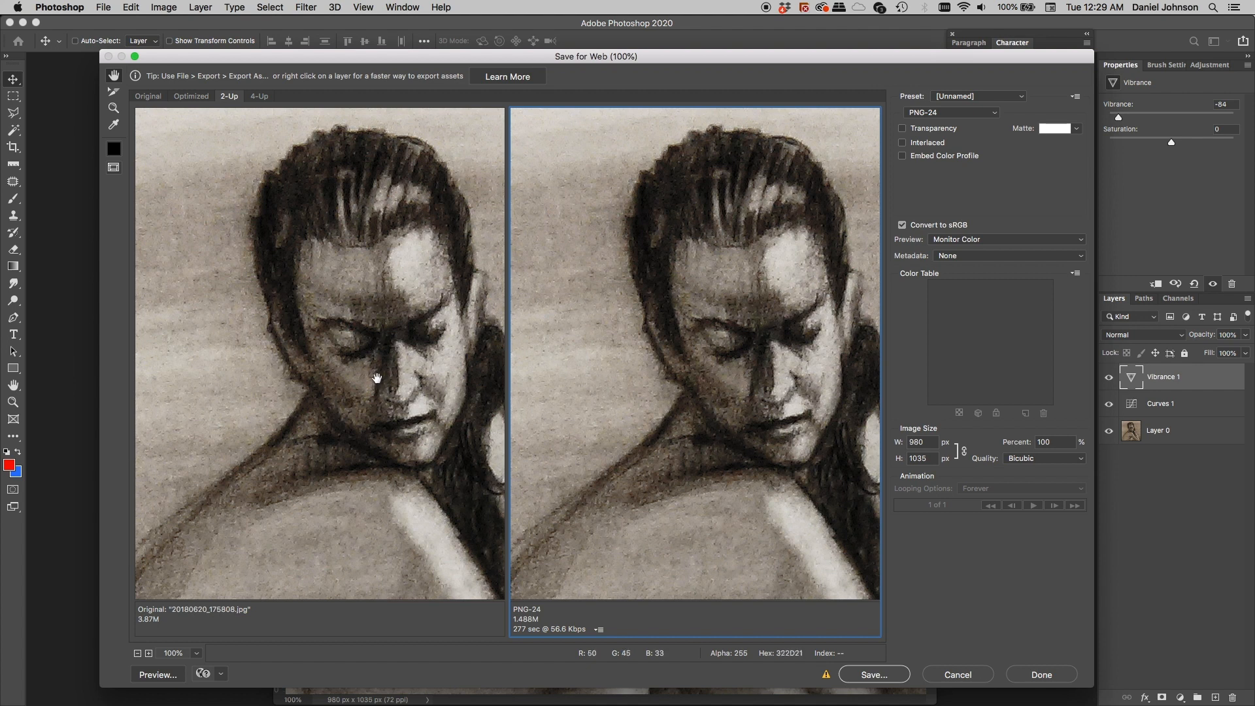
Step: Switch the export format back to JPEG and try the High quality setting
left_click(921, 116)
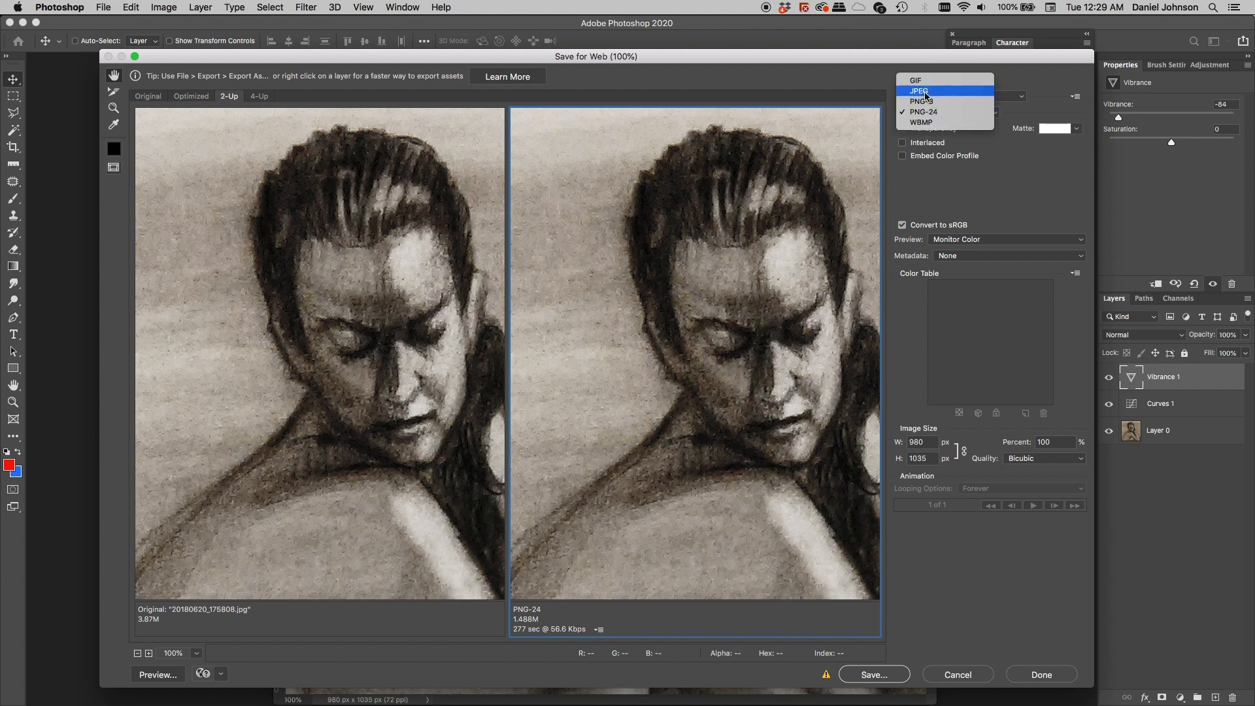
left_click(925, 96)
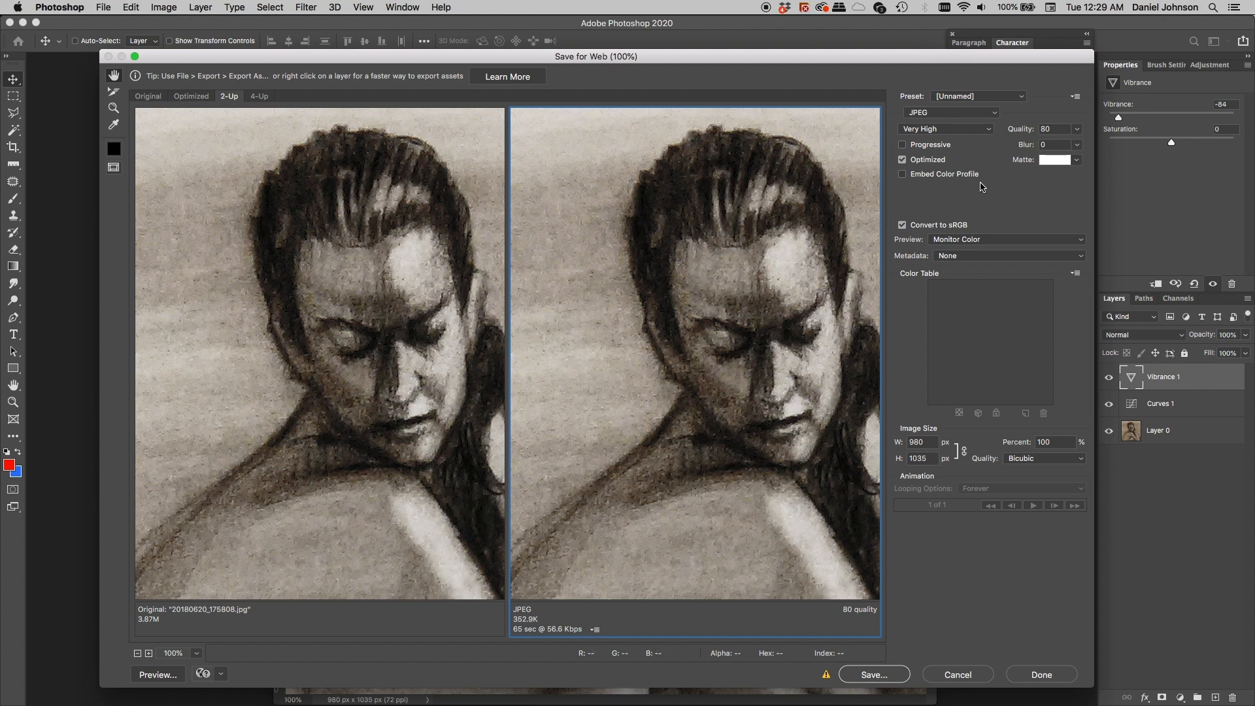
left_click(988, 133)
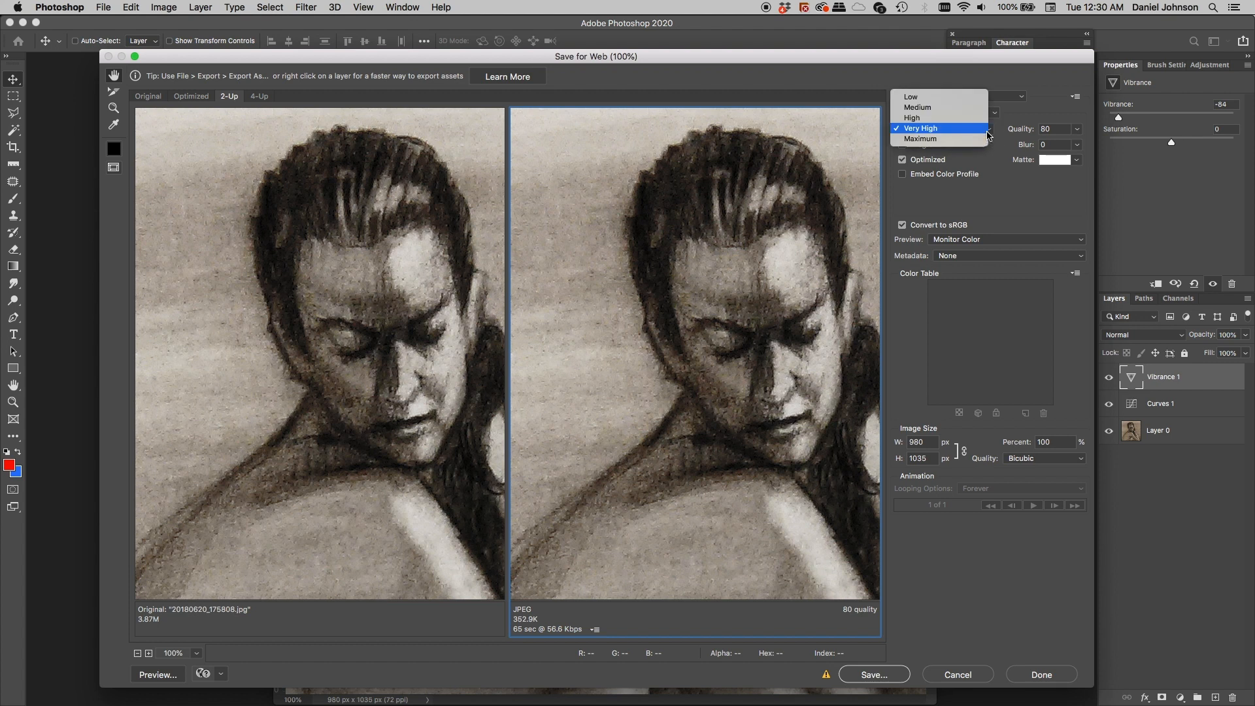
left_click(939, 118)
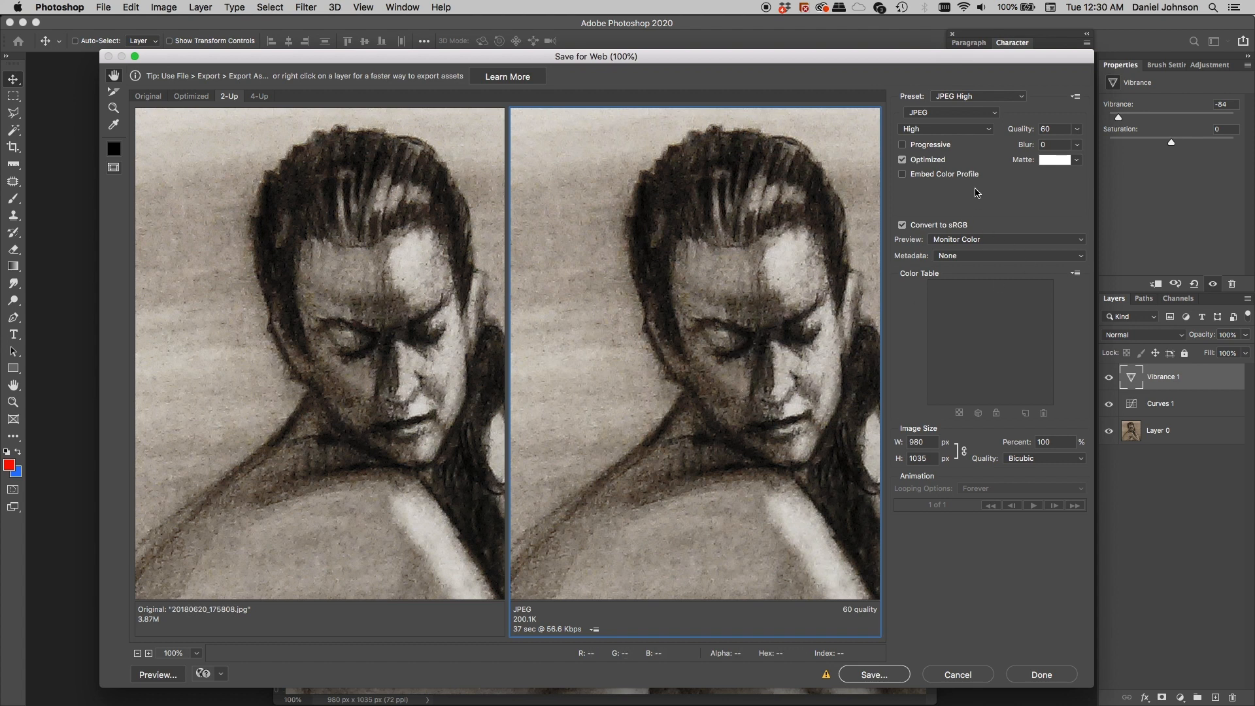
Step: Compare the JPEG preview at Low and at High quality with the original, magnified to 300% around the eye
left_click(950, 114)
left_click(947, 112)
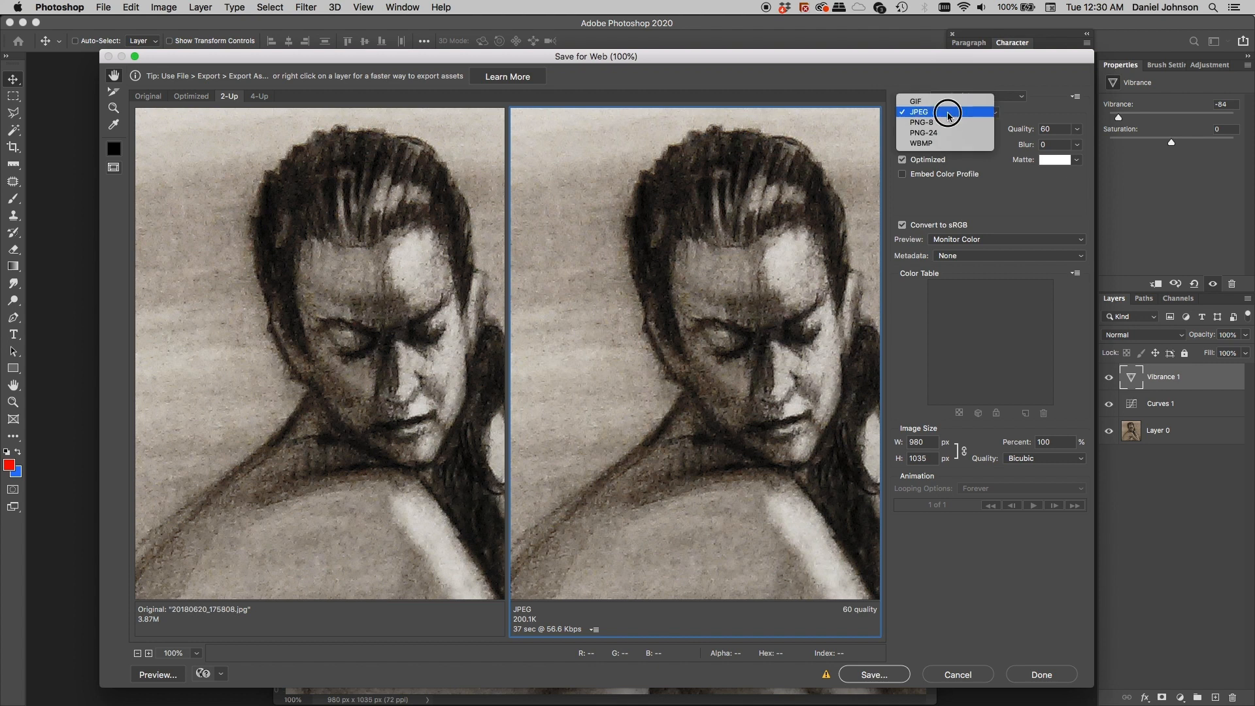
left_click(933, 116)
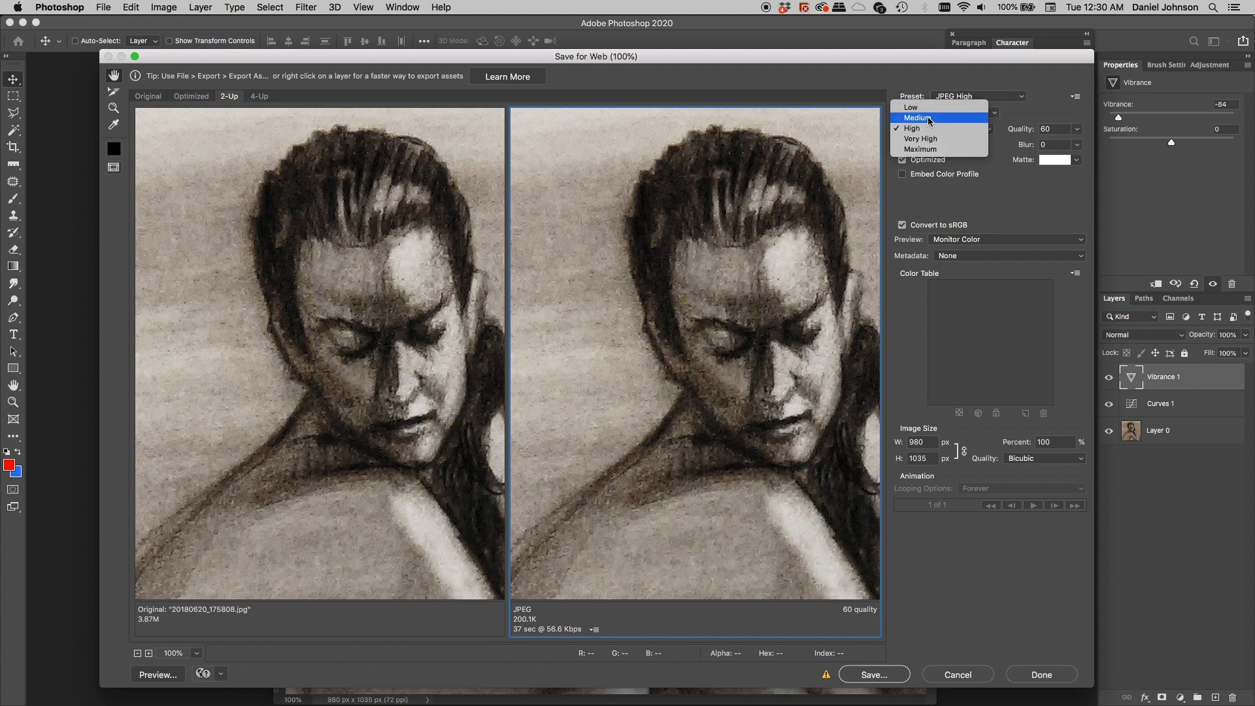
left_click(927, 113)
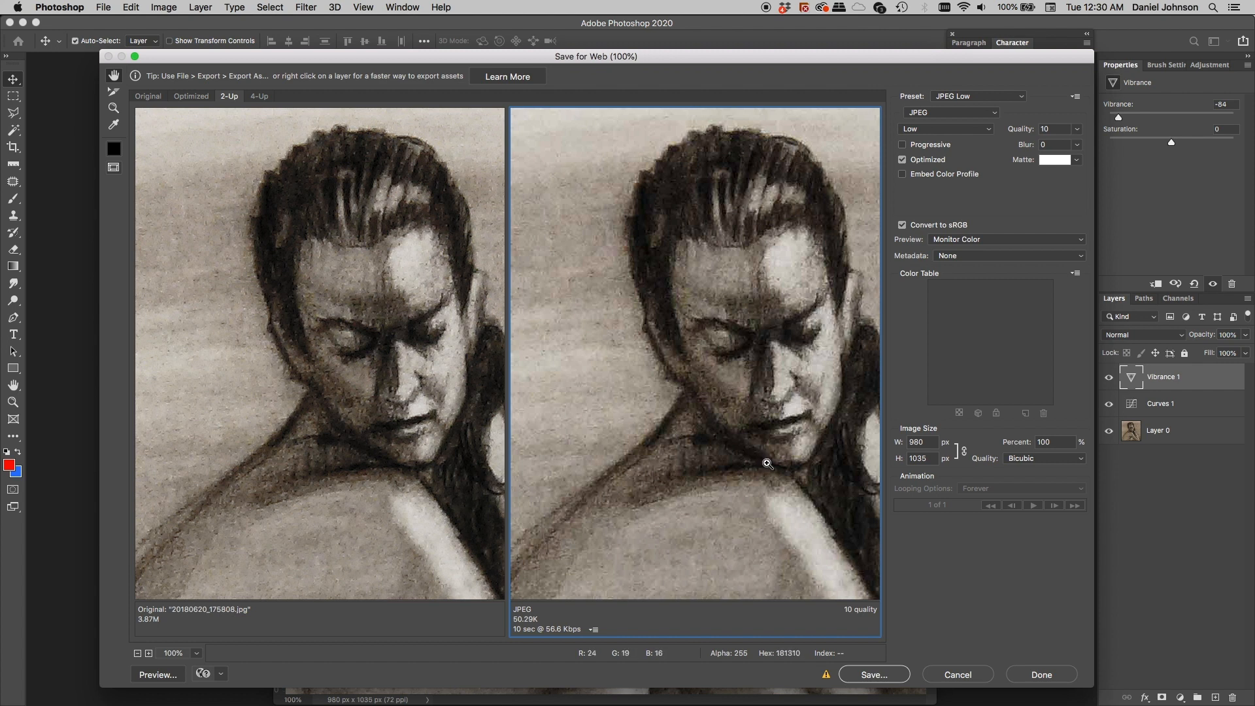
left_click(759, 413, "super")
left_click(734, 351, "super")
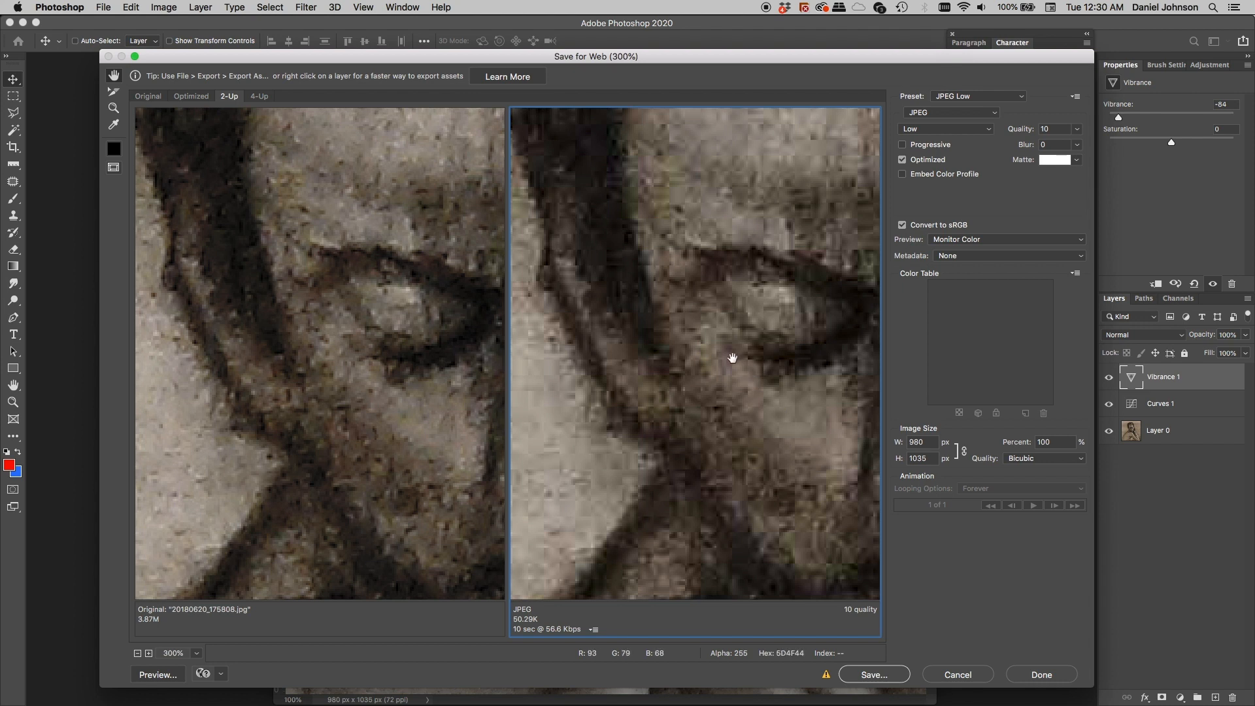
left_click(983, 130)
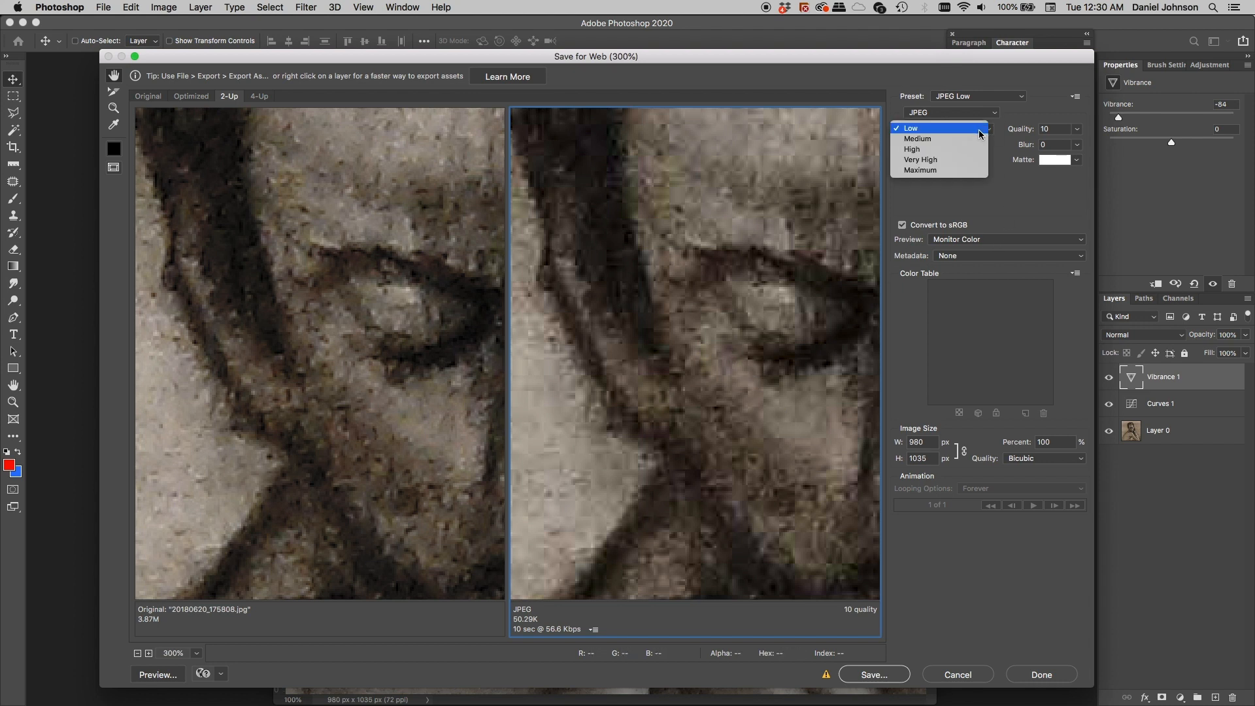
left_click(954, 149)
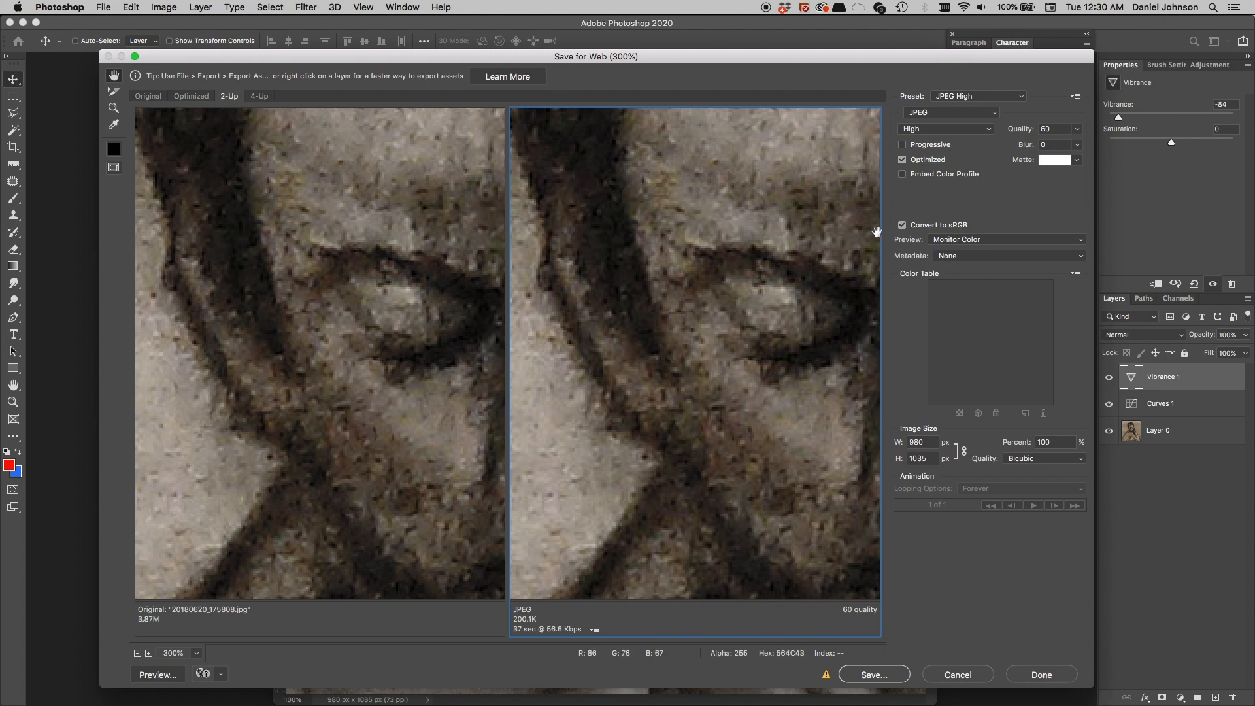
Step: Set the JPEG quality to Very High and preview the figure at 66.7%
left_click(970, 131)
left_click(968, 139)
key("super+minus")
key("super+minus")
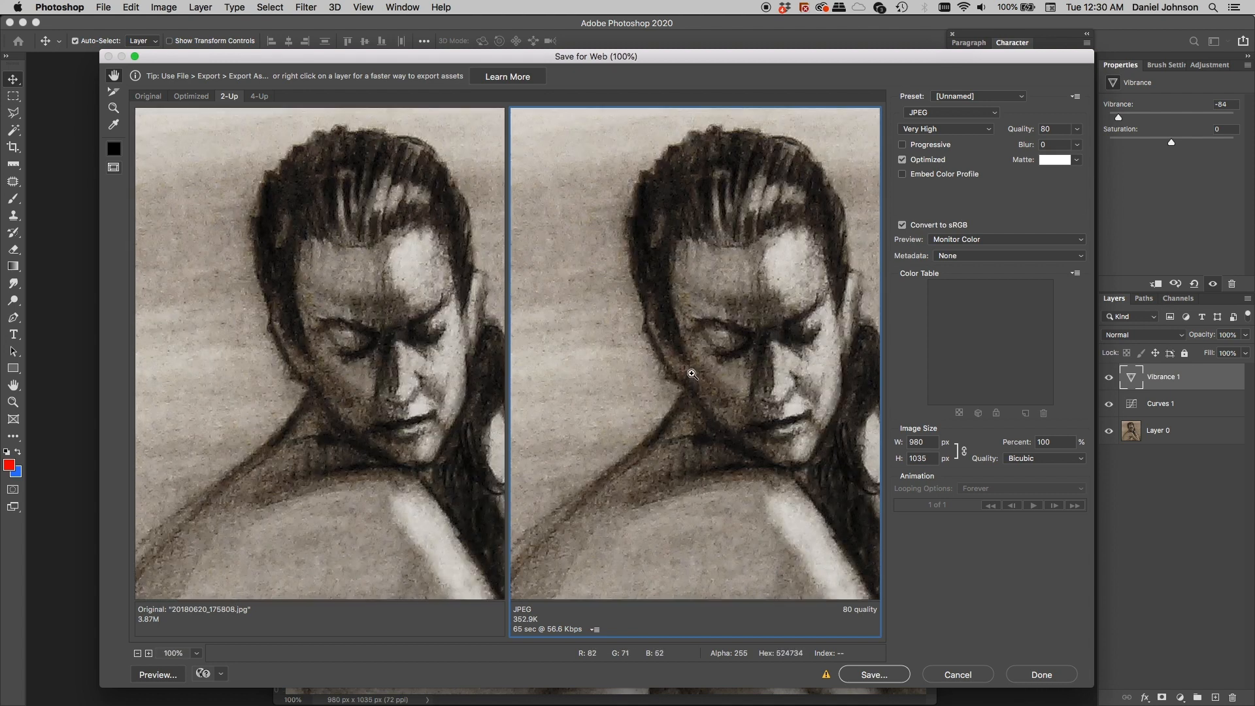
key("super+minus")
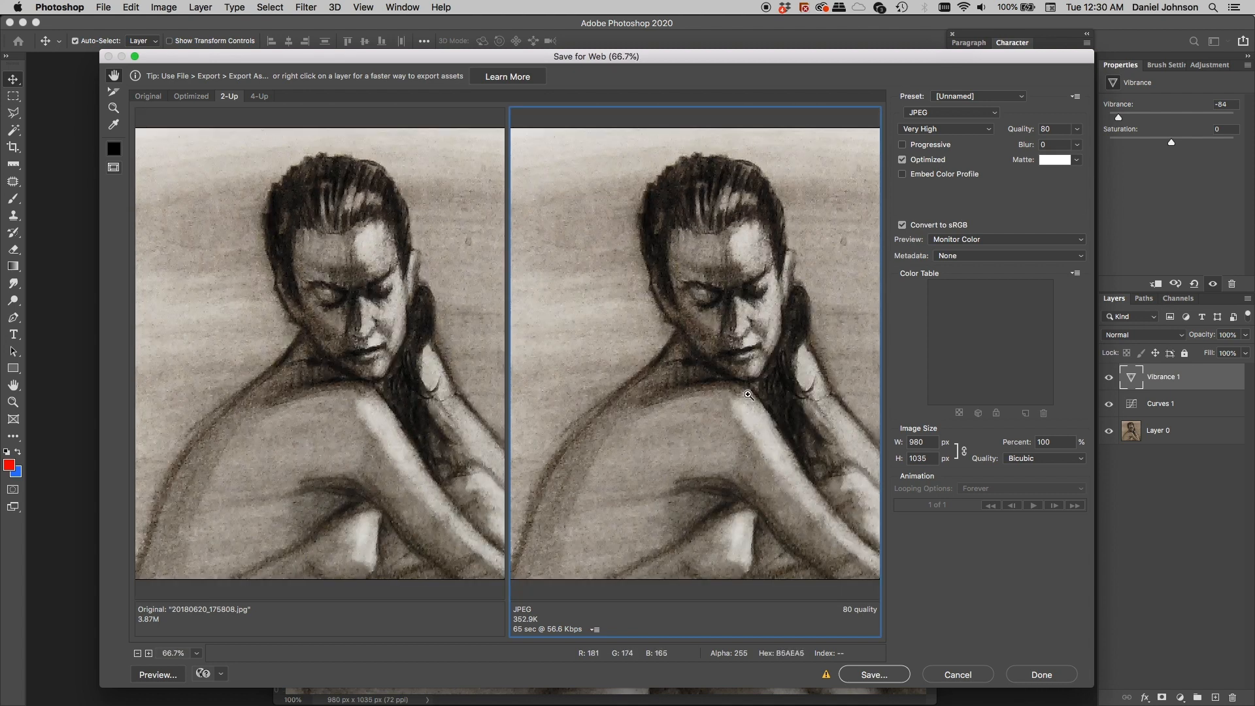
left_click_drag(740, 443, 728, 425)
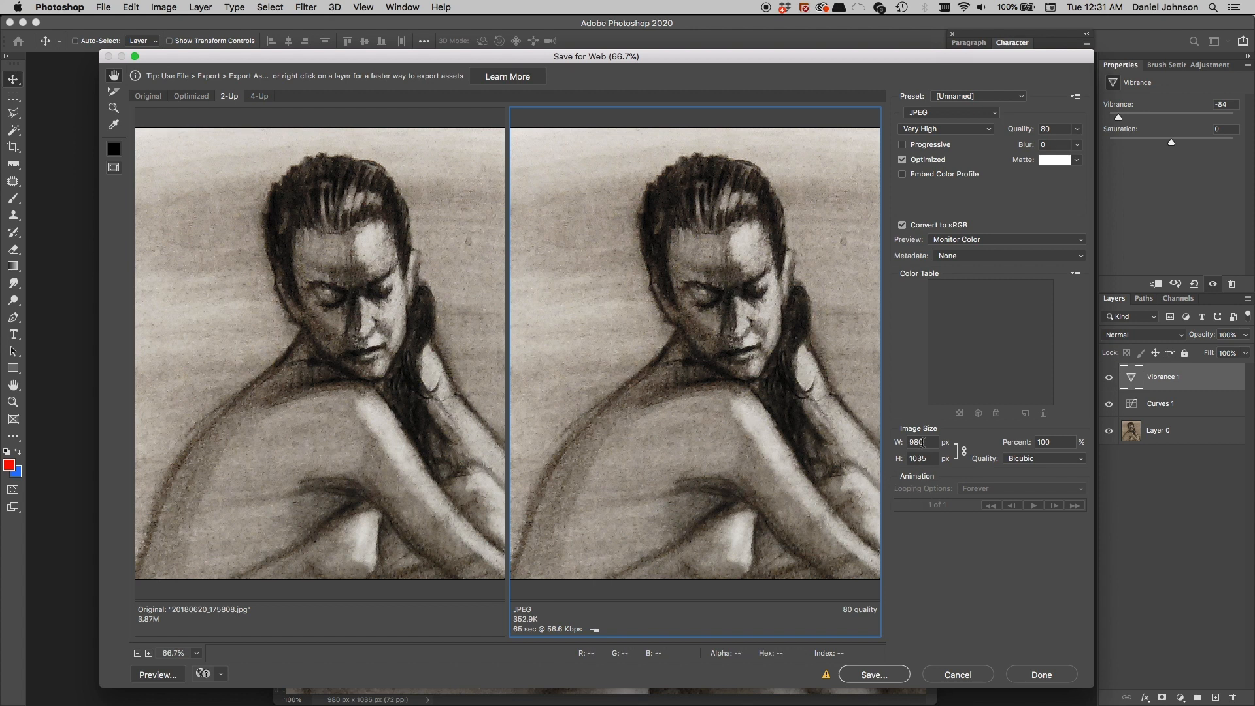
Step: Set the export image width to 750 px with the proportions linked and apply it to the preview
double_click(1054, 443)
double_click(927, 443)
type("750")
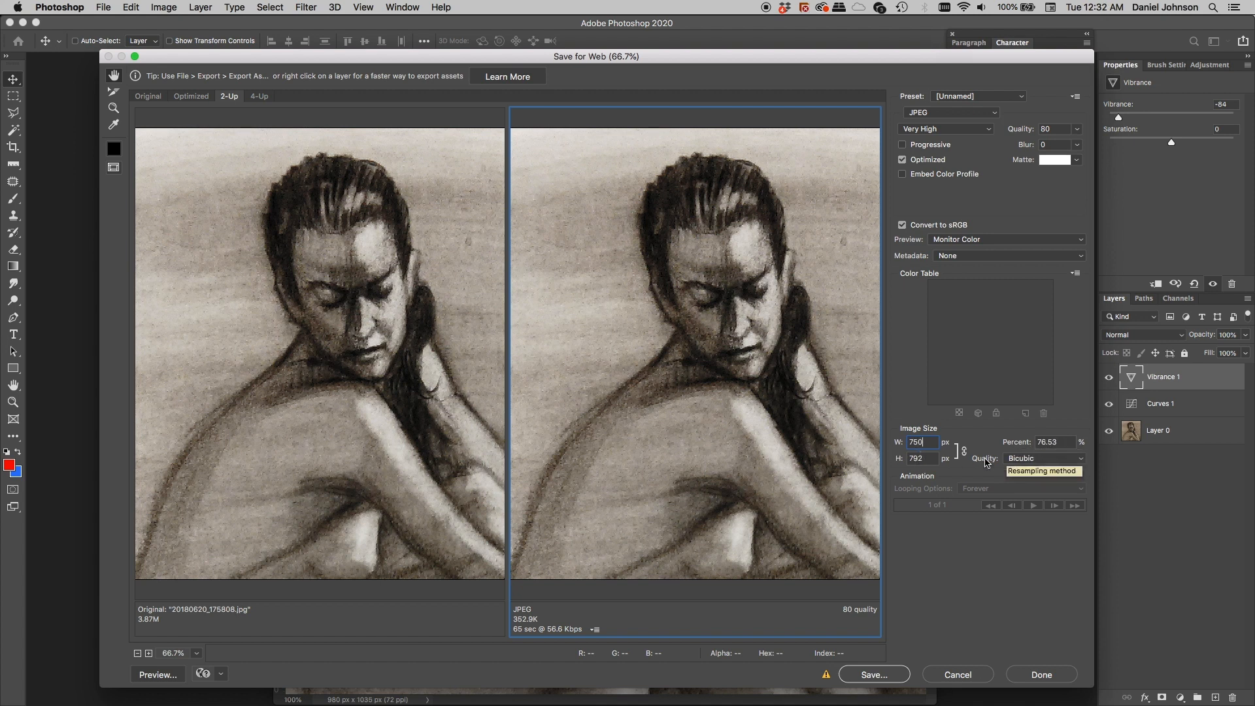
left_click(916, 459)
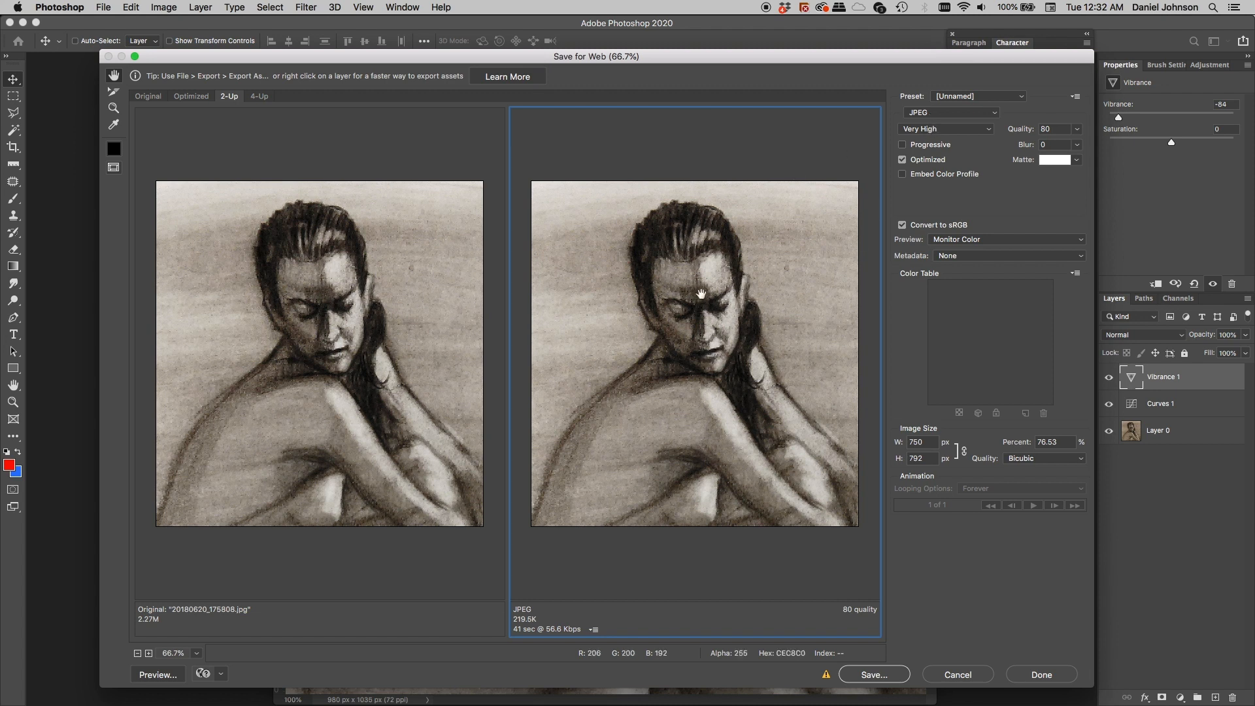
Step: Open the file-saving dialog for the optimized JPEG, cancel it, and leave the web export without saving
left_click(876, 675)
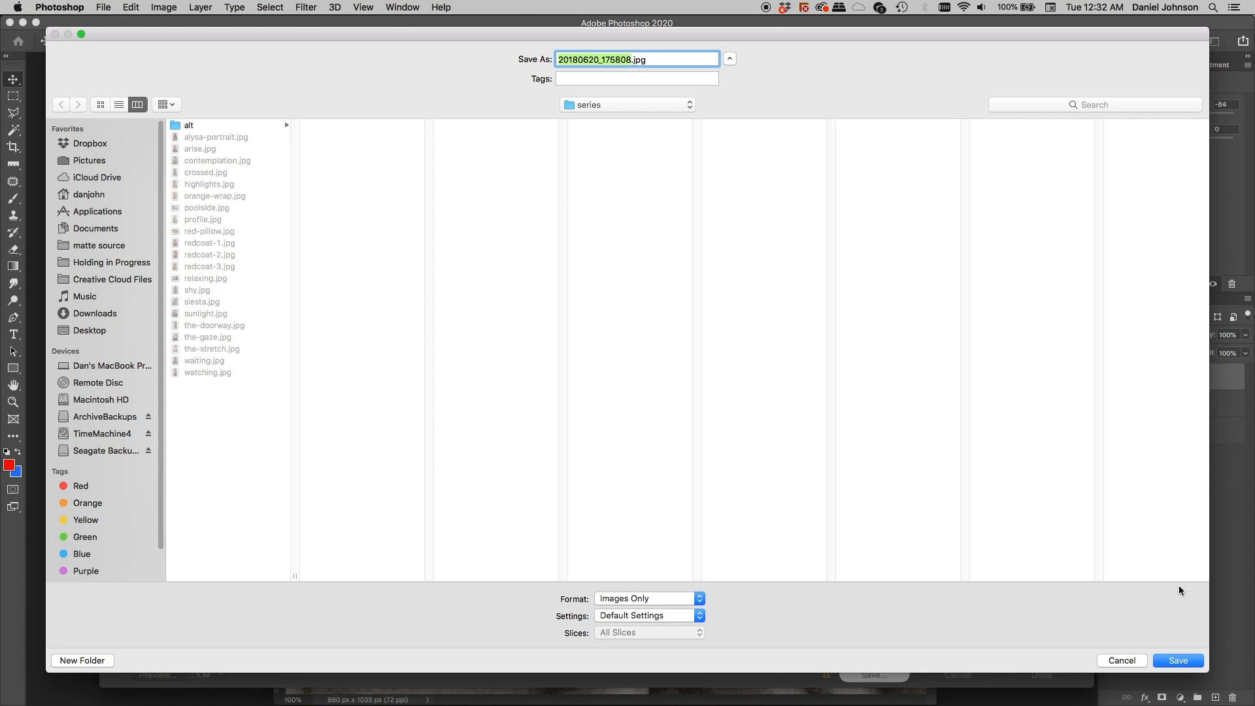
left_click(1118, 662)
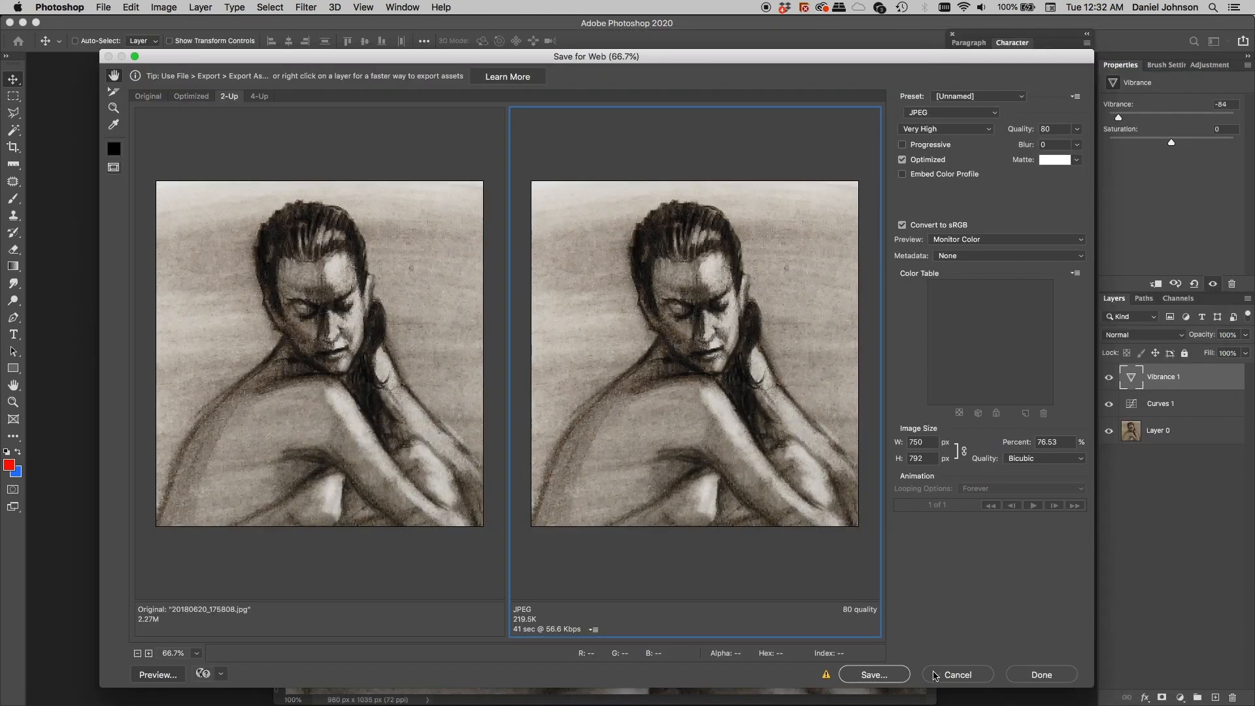
left_click(948, 676)
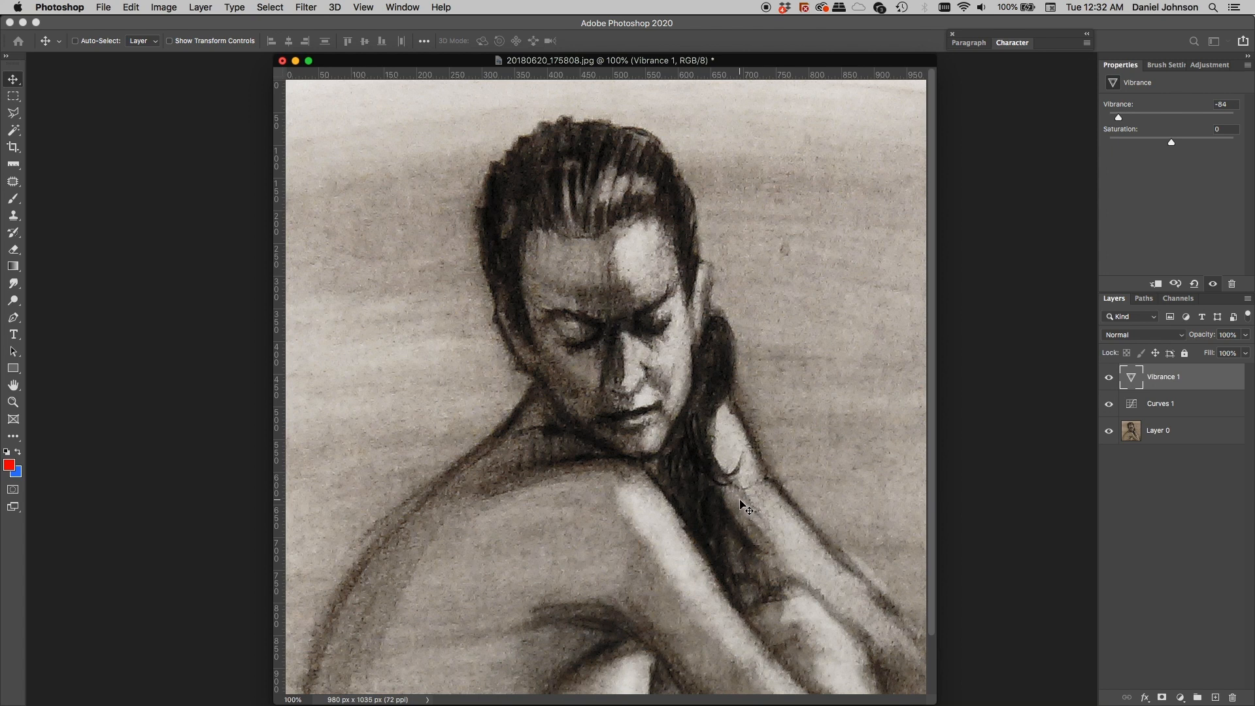